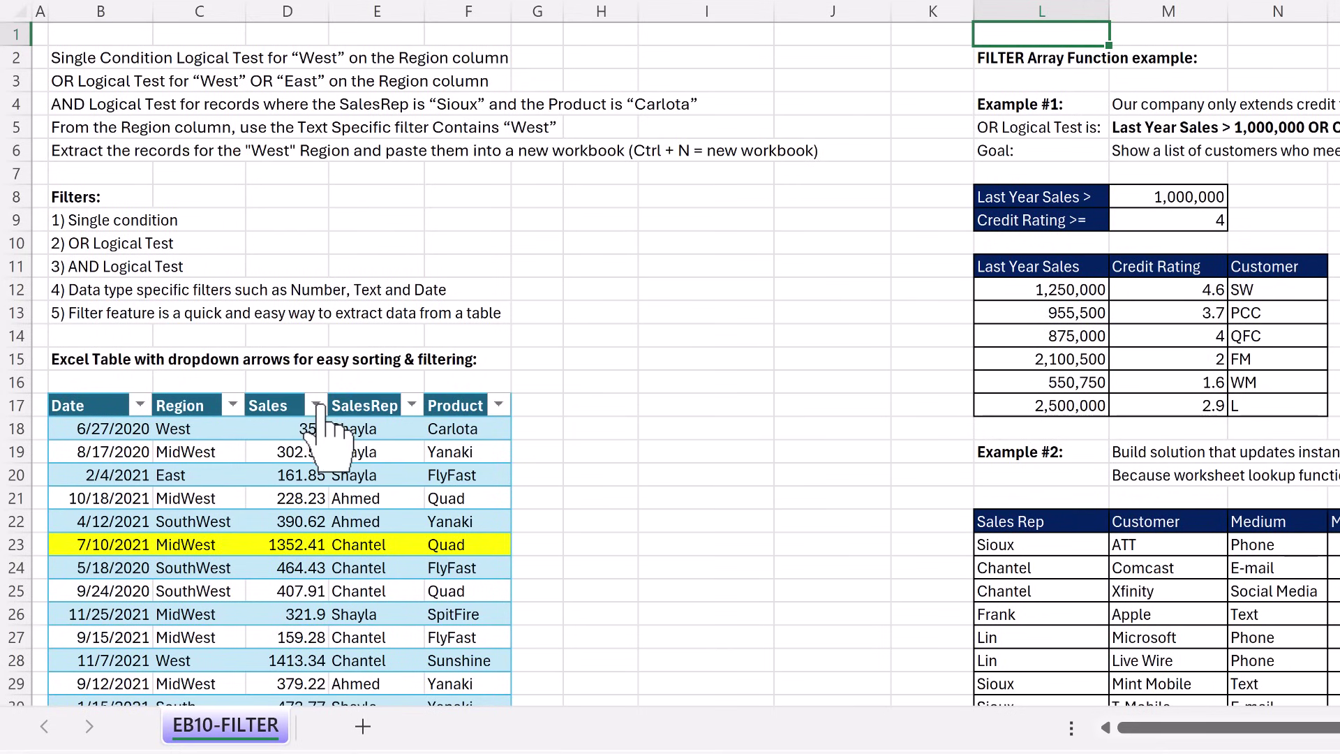
Open the Sales column's sort and filter options, then dismiss them
left_click(316, 405)
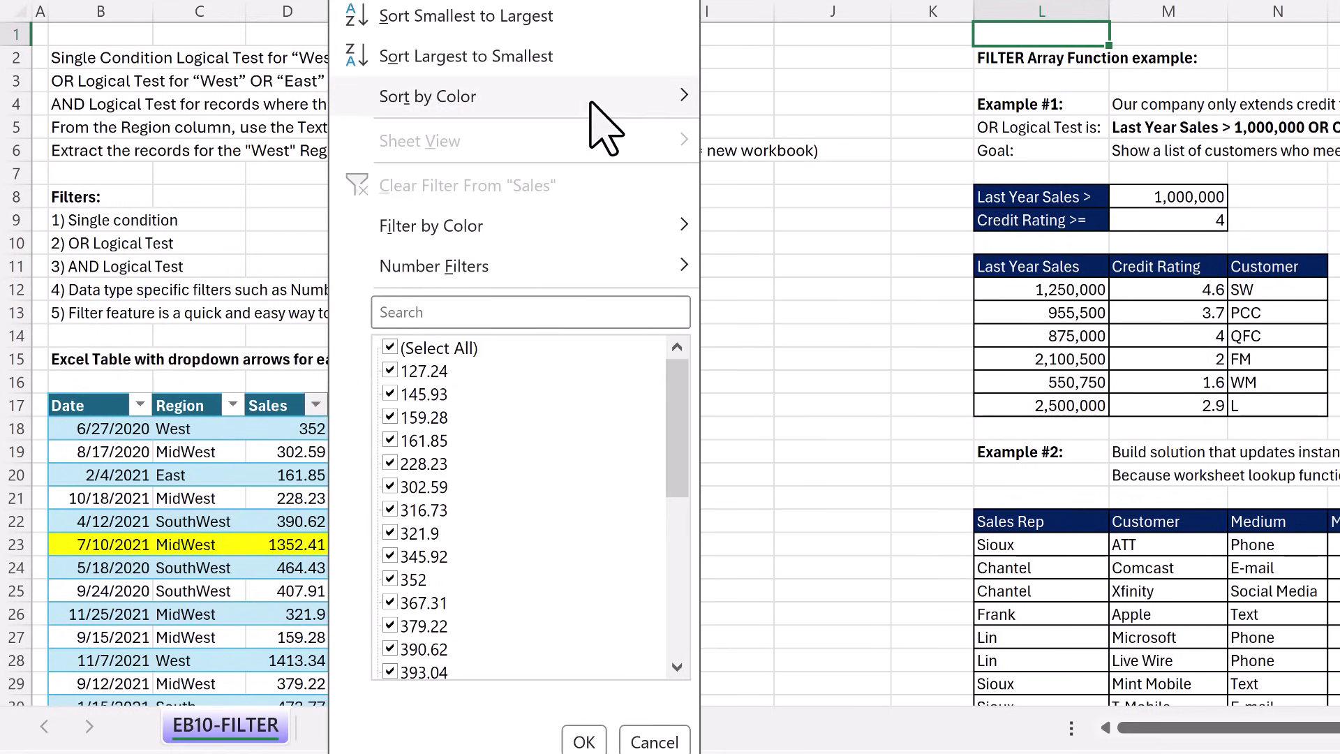
mouse_move(593, 99)
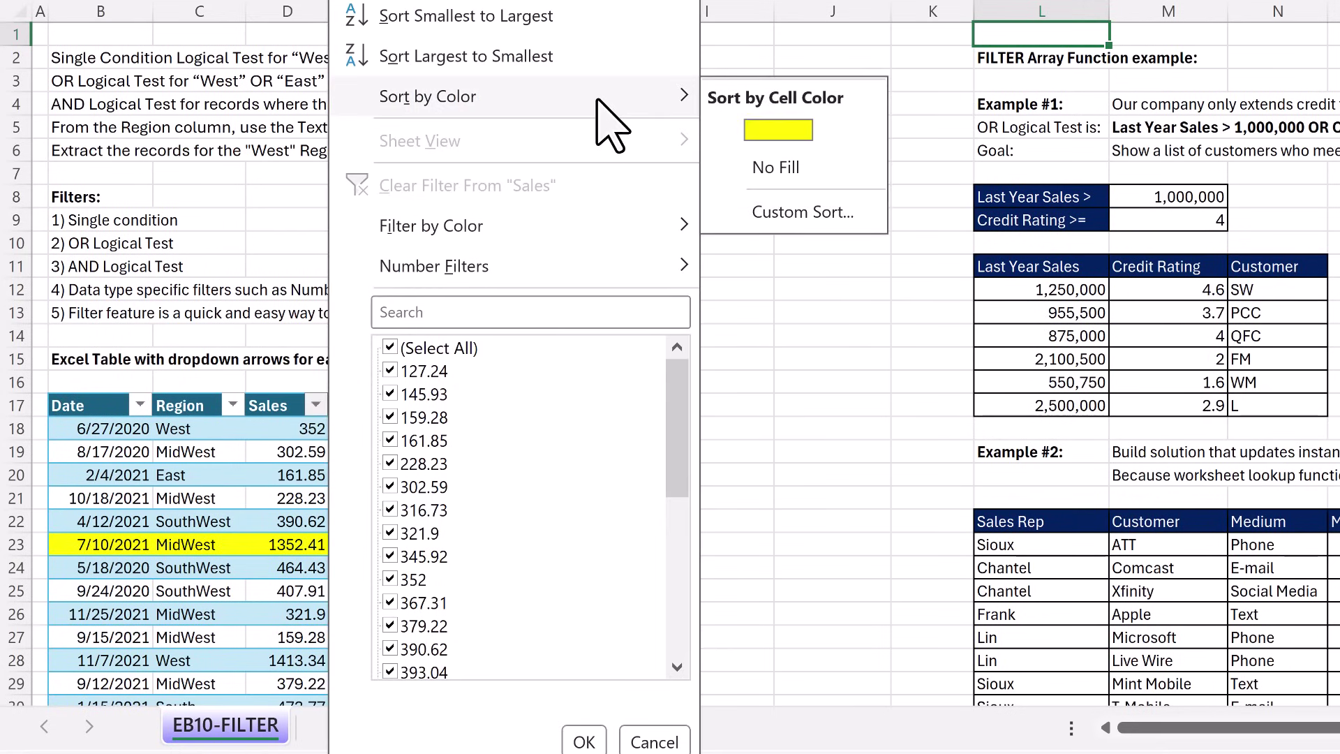
left_click(332, 436)
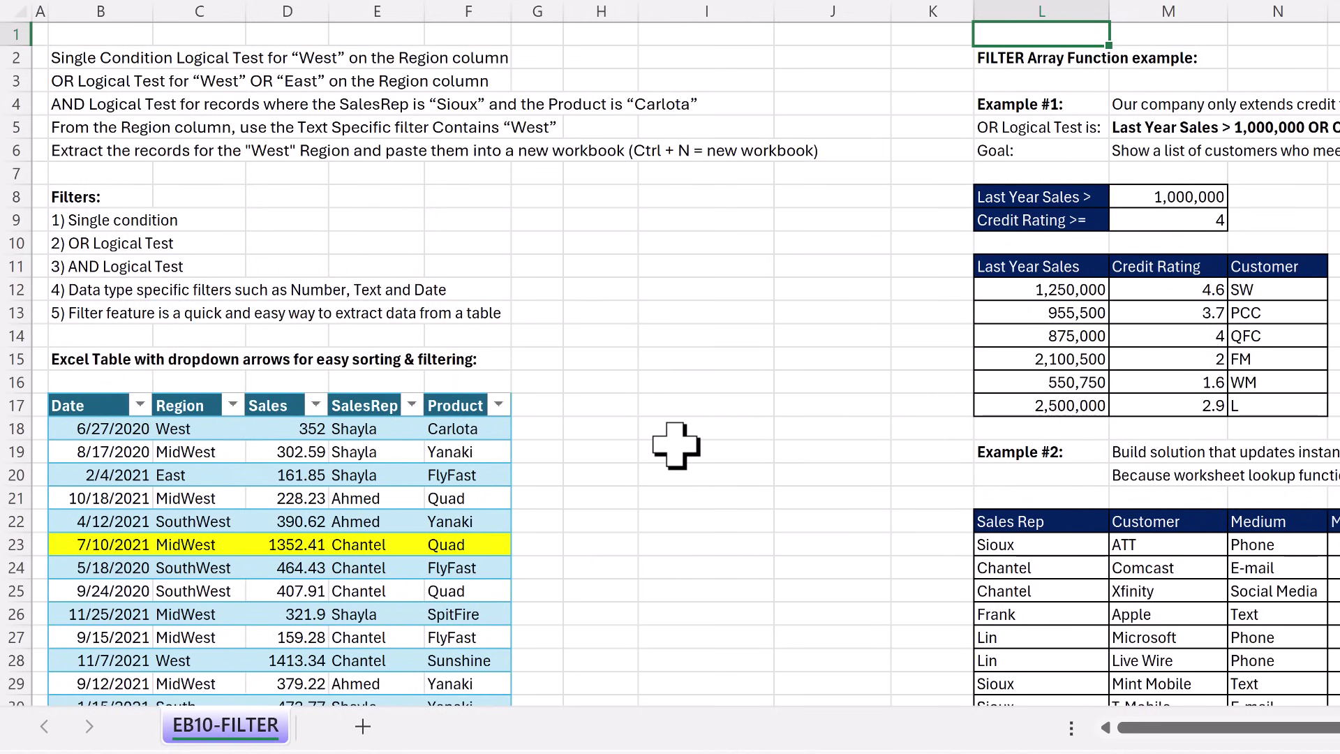
Scroll right to the Example #2 sales-rep meetings table and Customer lists
scroll(1170, 613, "right", 3)
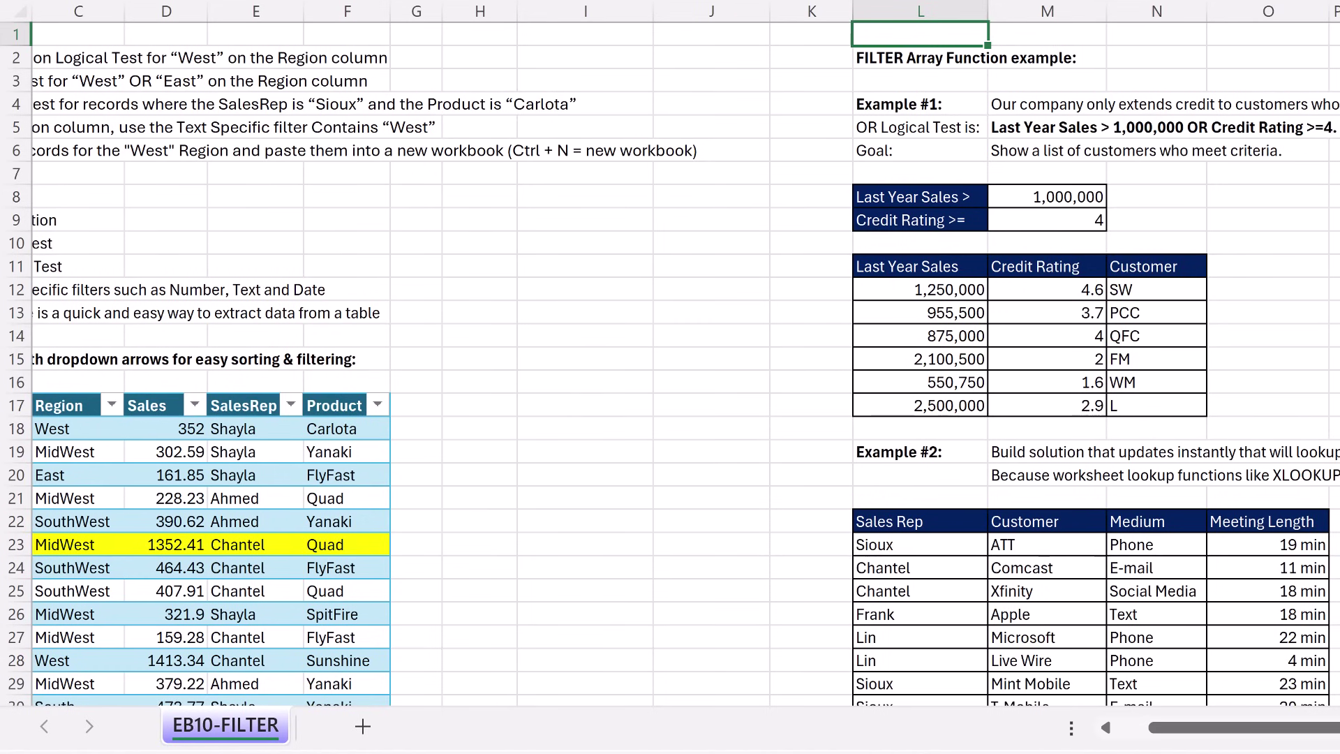
scroll(685, 367, "right", 3)
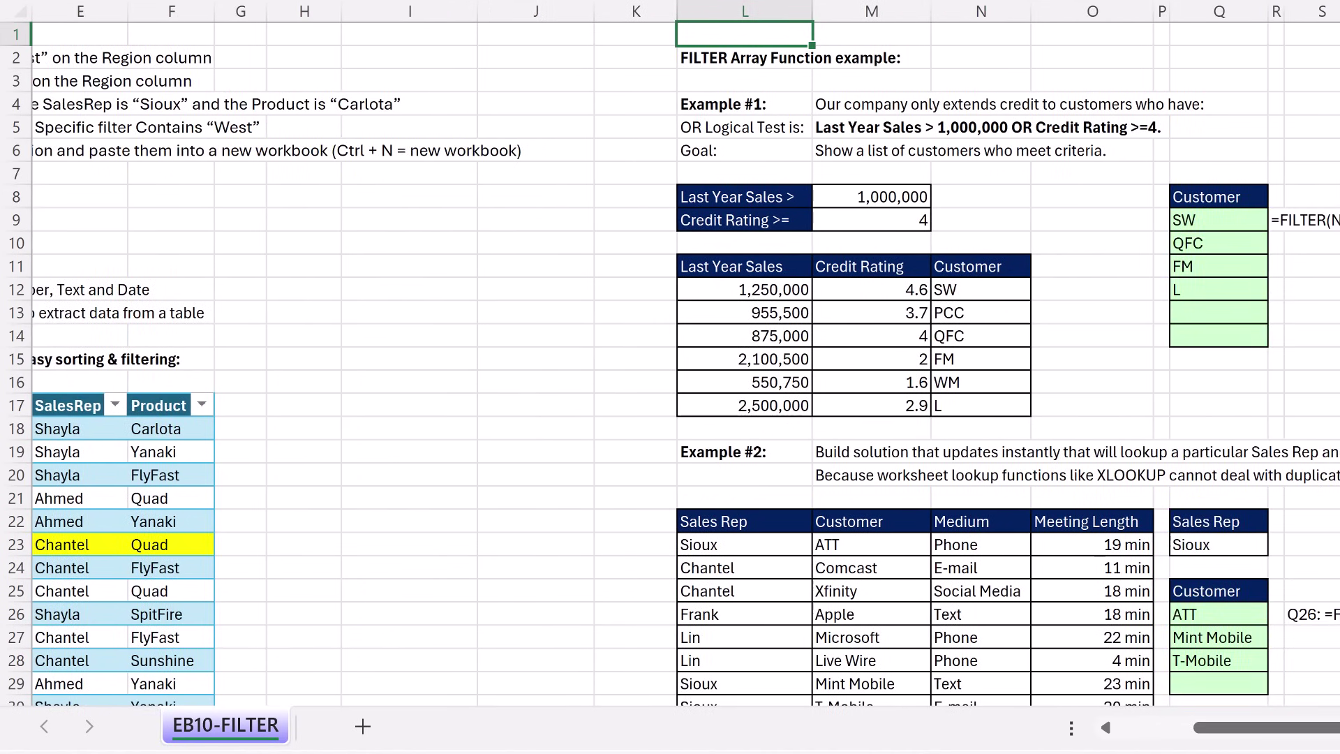
scroll(686, 367, "right", 6)
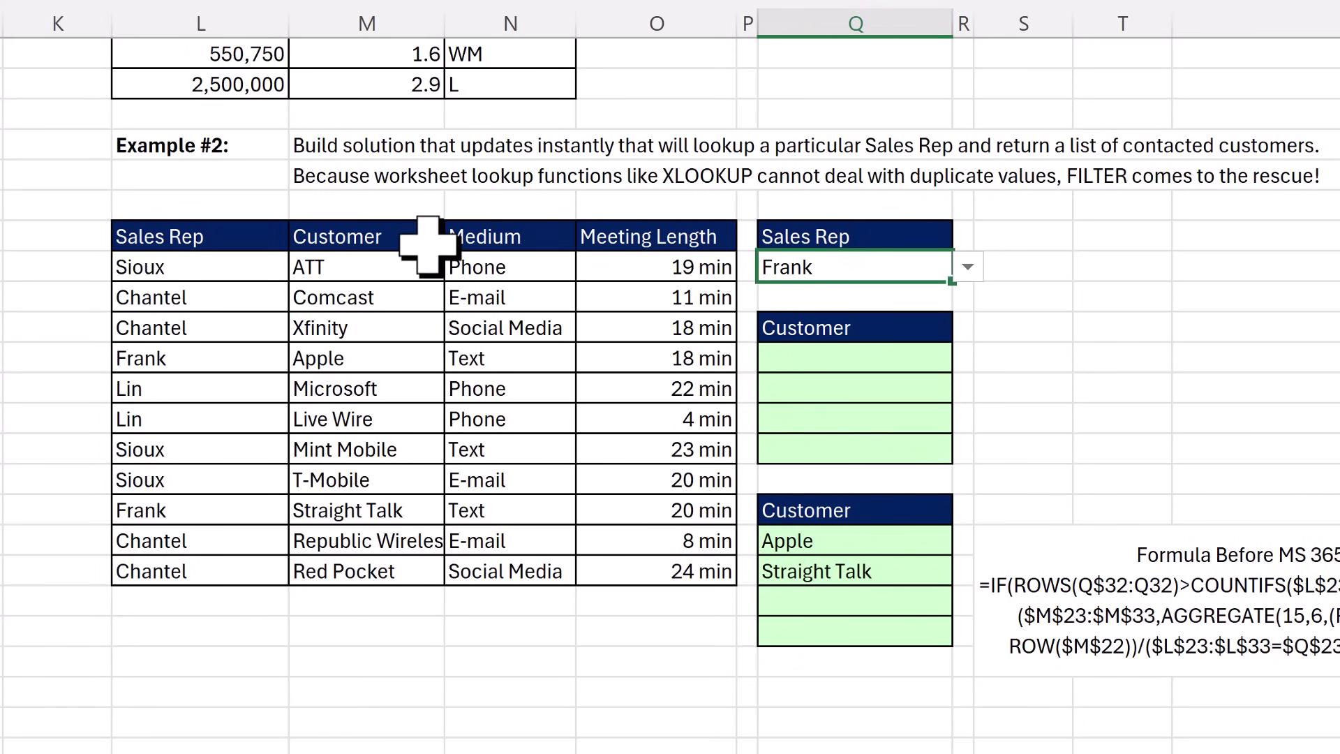
Choose Chantel as the Sales Rep and inspect the older formula behind the Comcast result
left_click(968, 266)
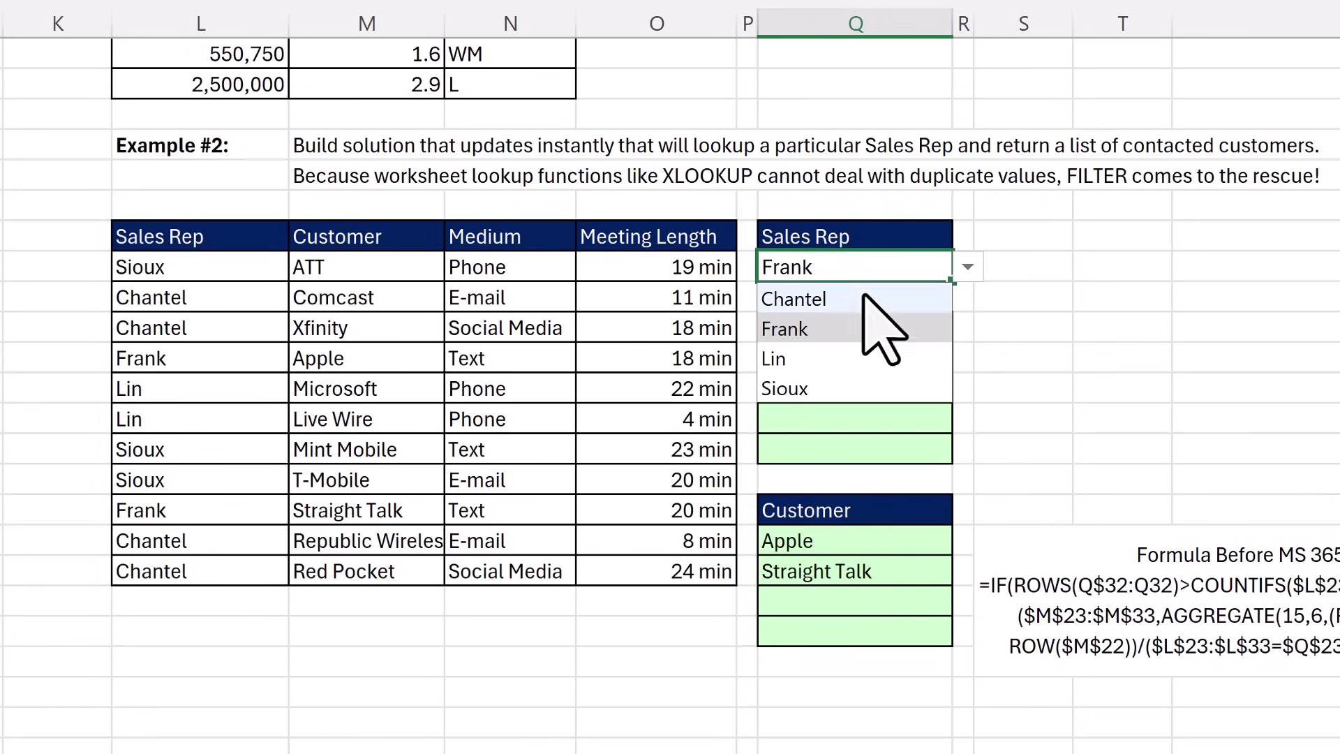
left_click(818, 327)
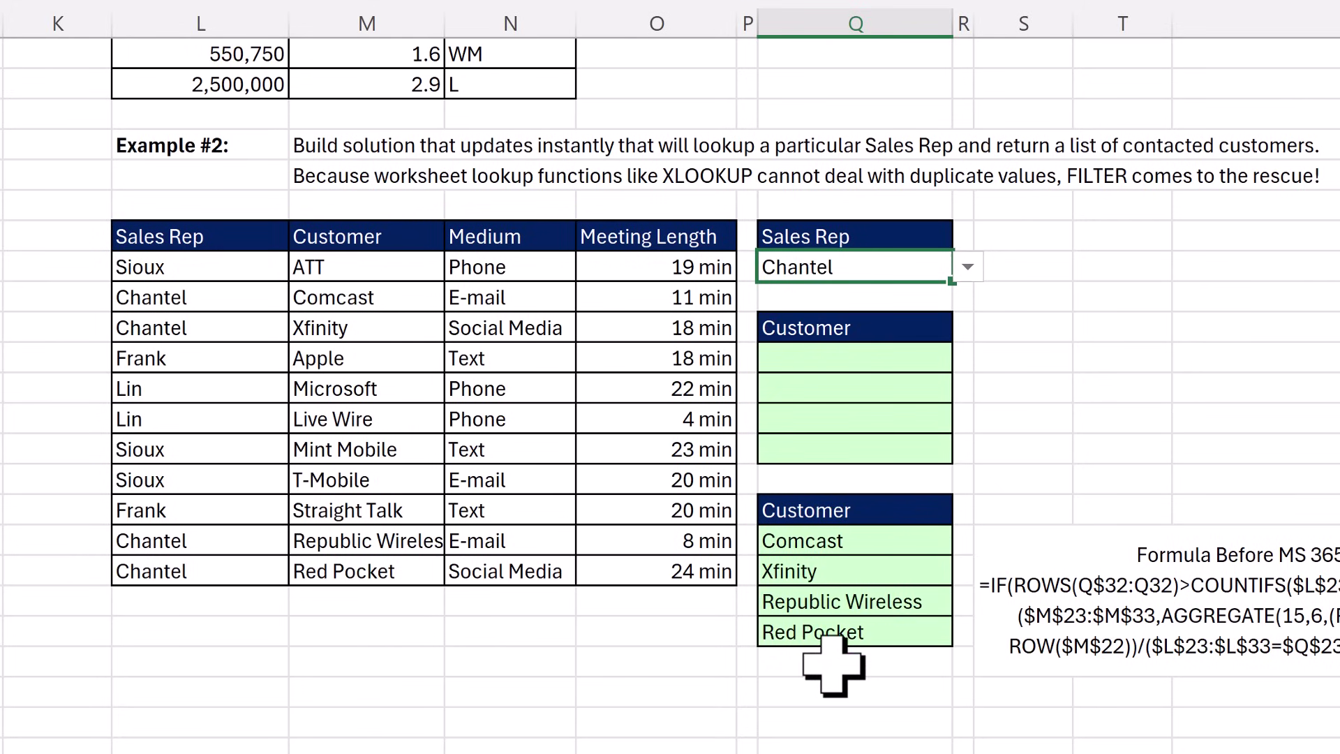
left_click(860, 549)
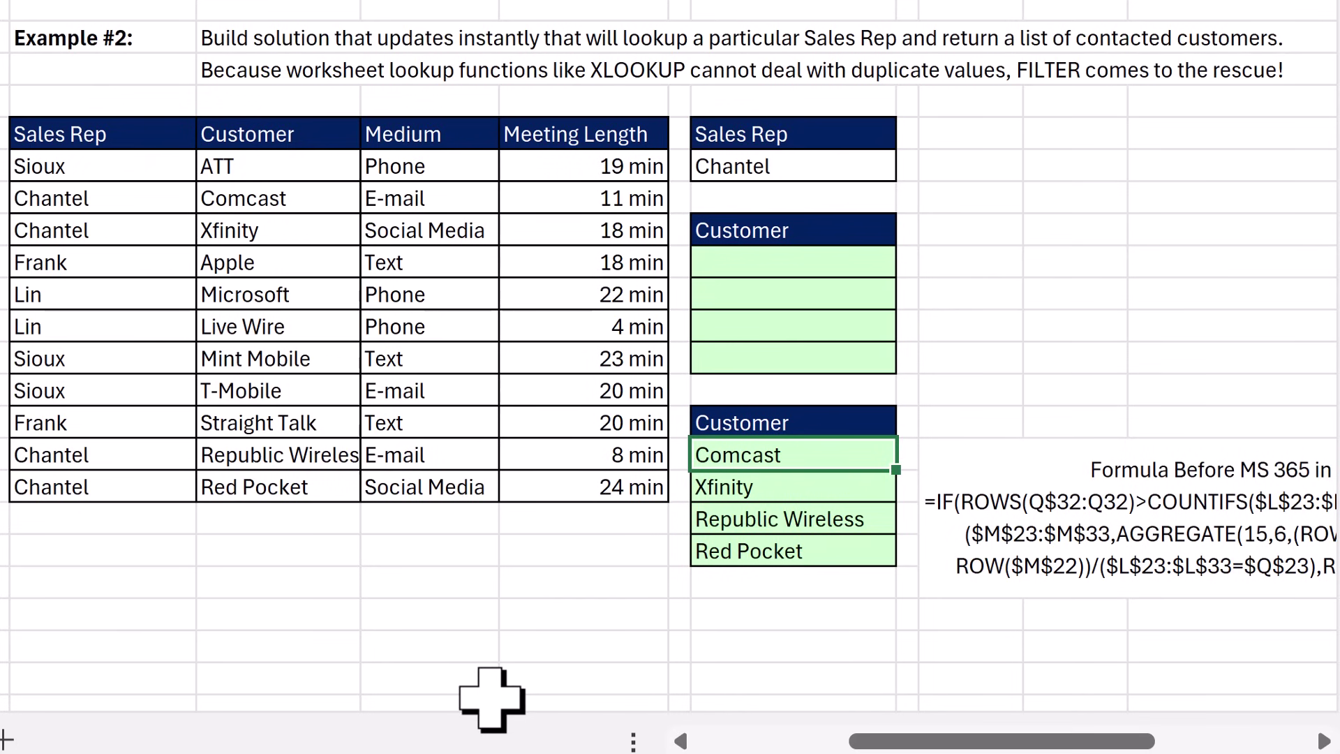
key("F2")
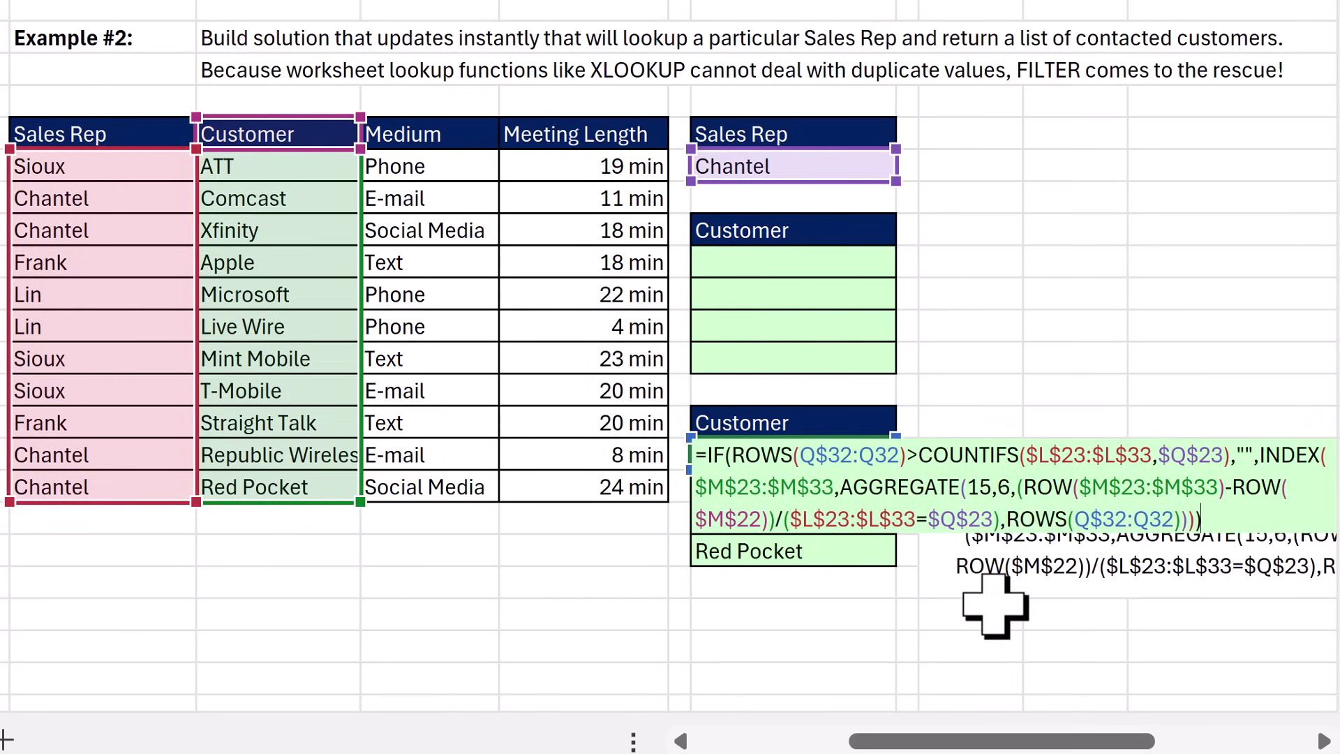
Start =FILTER in the empty Customer list with M23:M33 as the array and preview it
type("=fil")
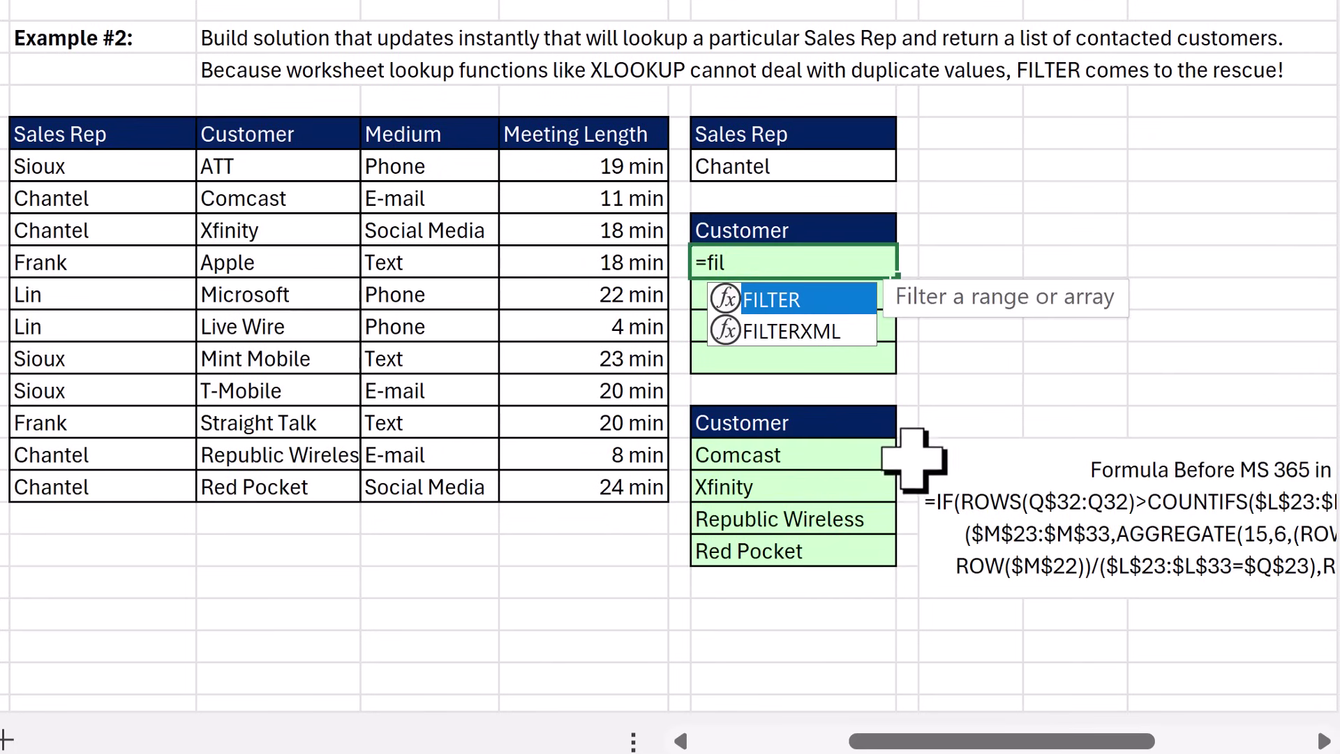
key("Tab")
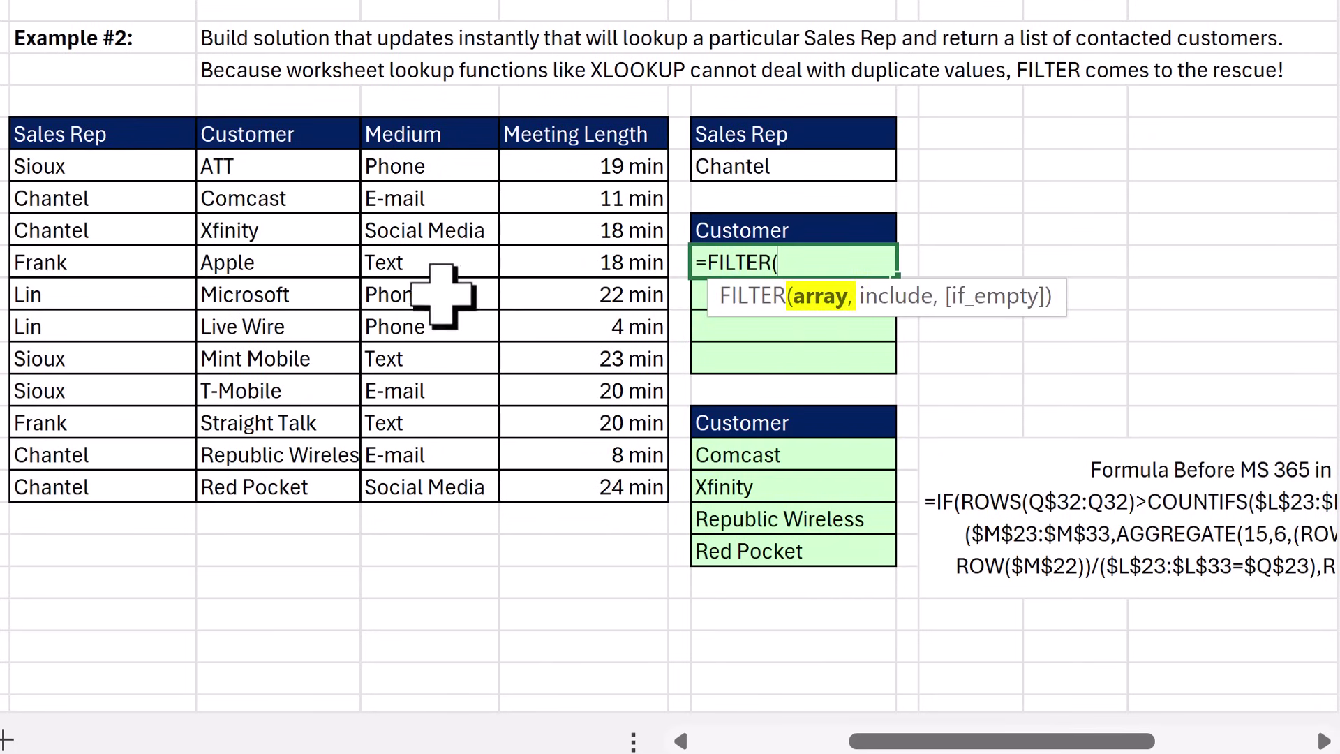
left_click_drag(280, 171, 292, 492)
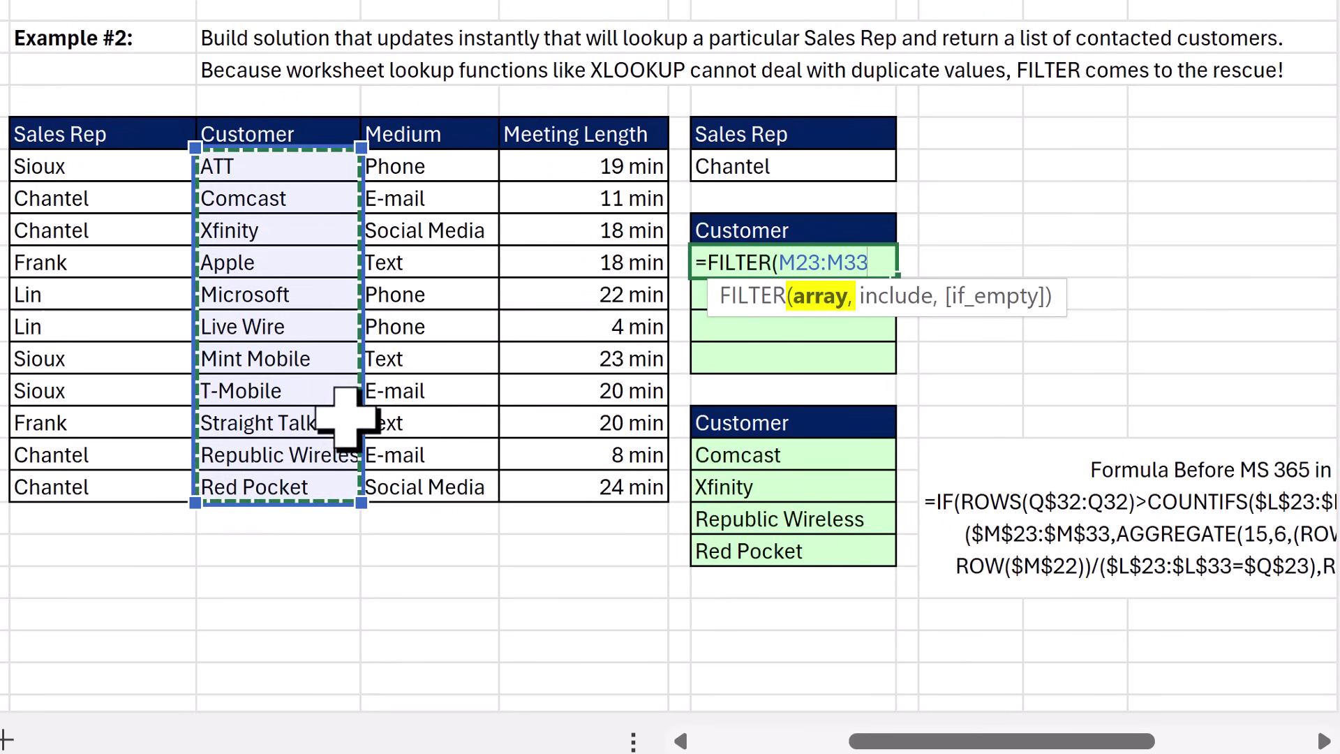
type(",")
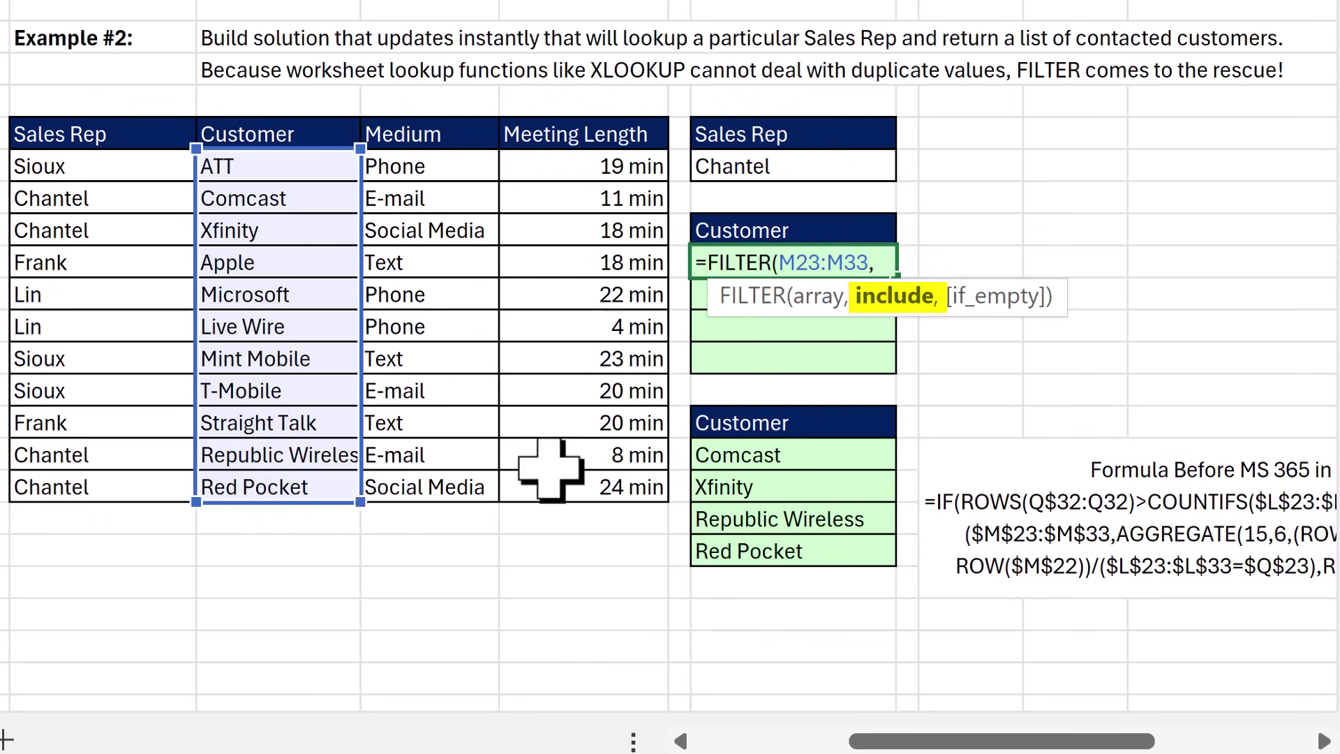
left_click(813, 296)
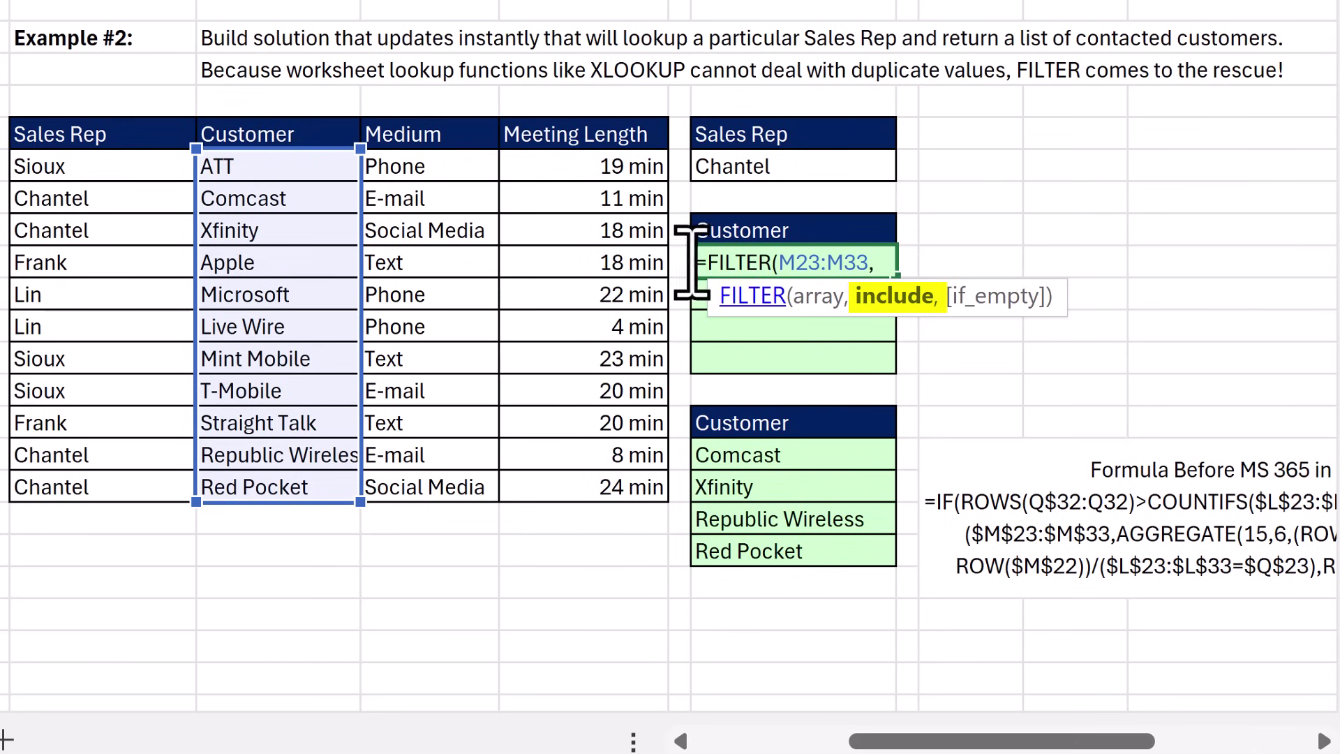
Add the include test L23:L33=Q23 and enter the formula so Chantel's customers spill
left_click_drag(70, 172, 60, 472)
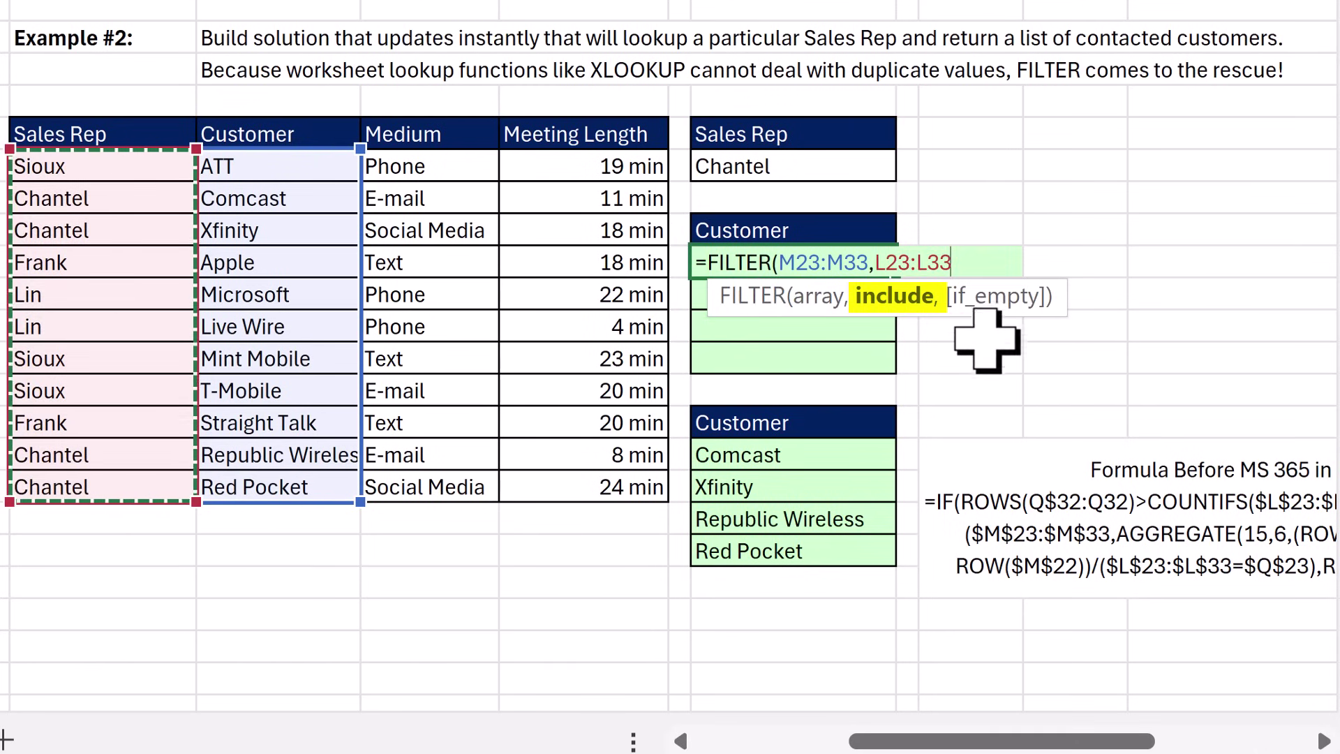
type("=")
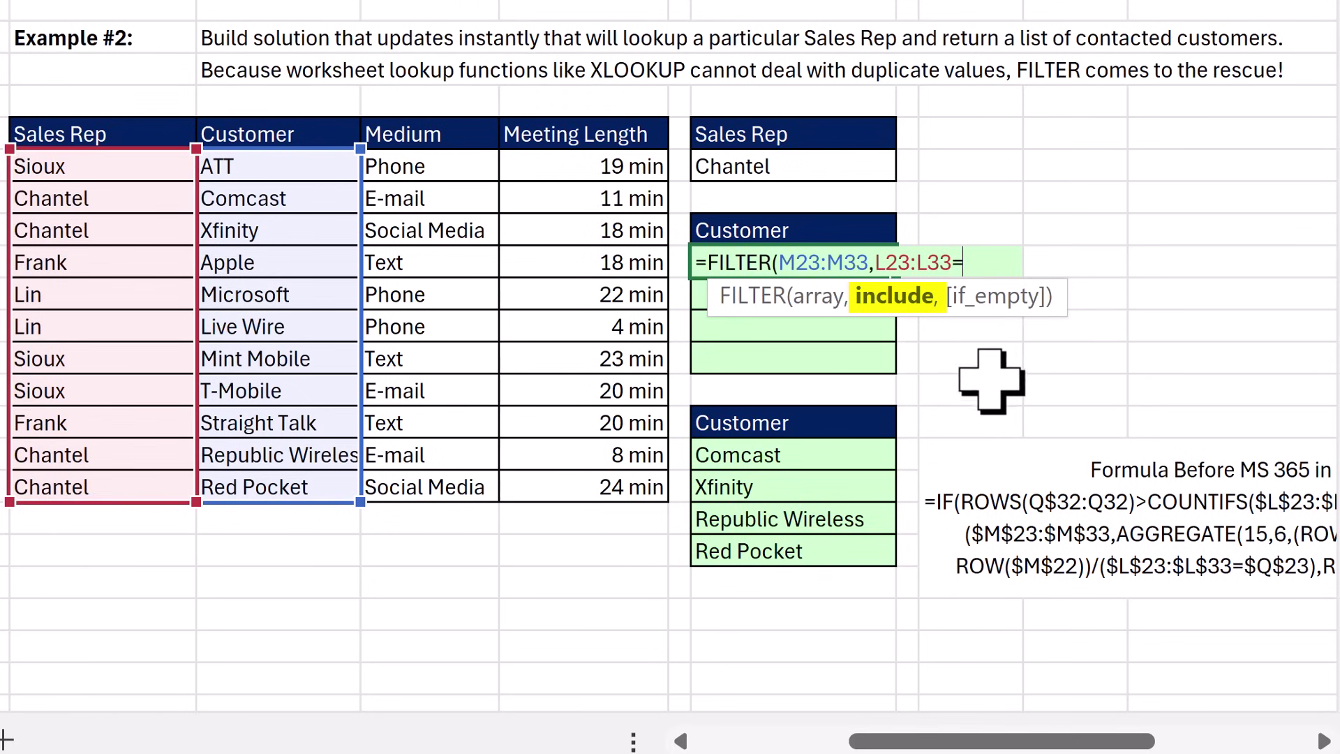
left_click(757, 168)
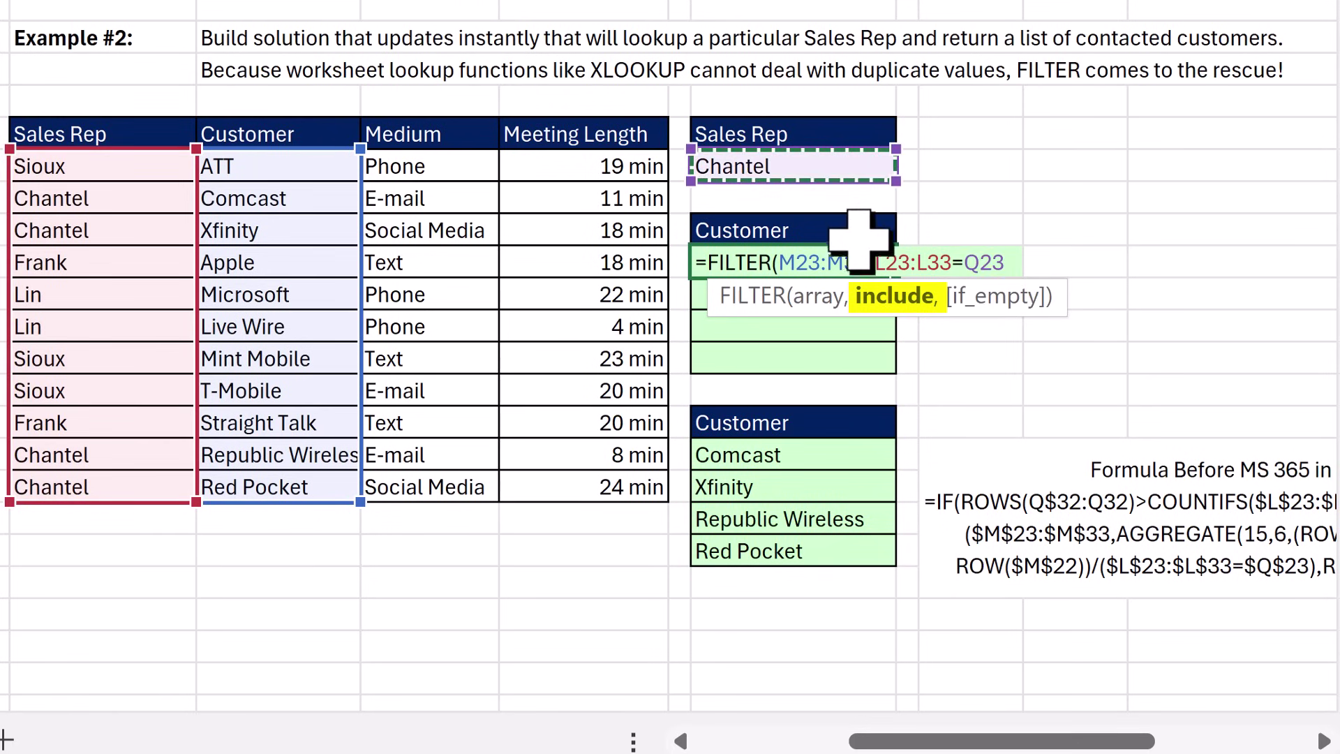
left_click(897, 296)
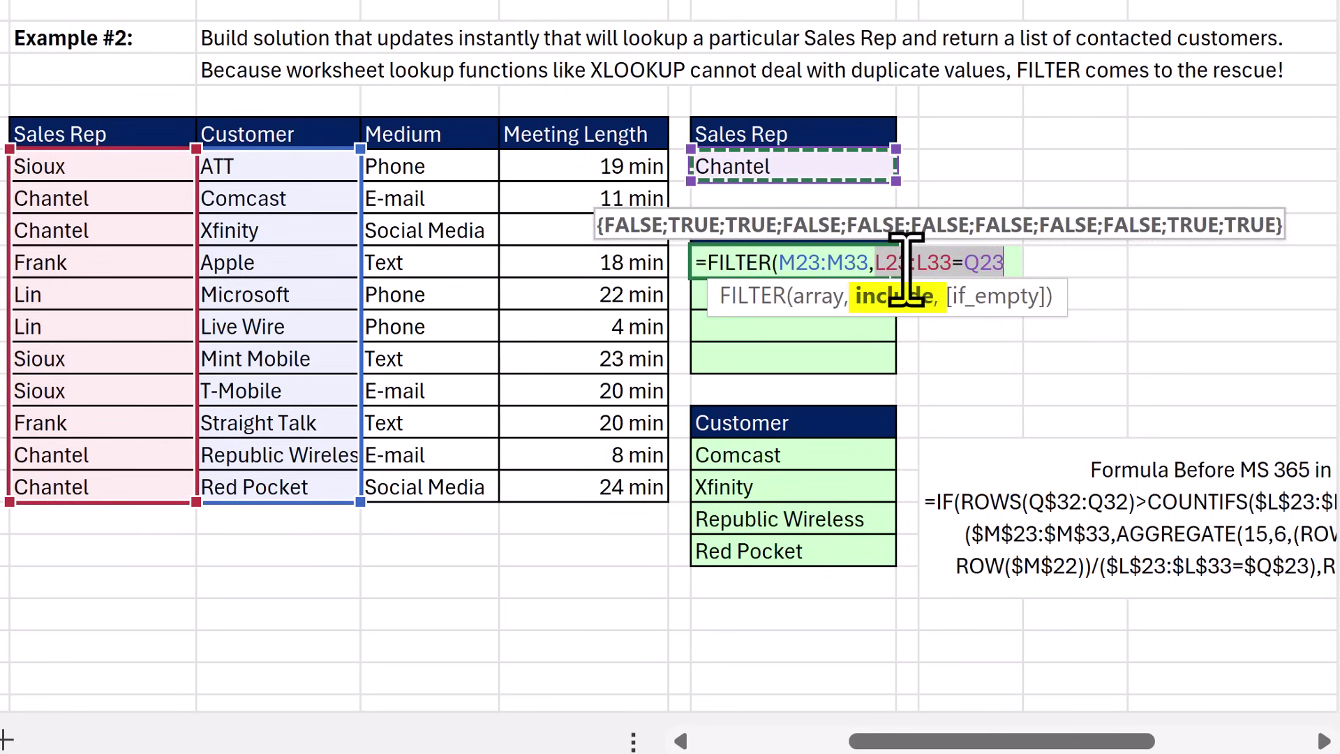
left_click(1009, 264)
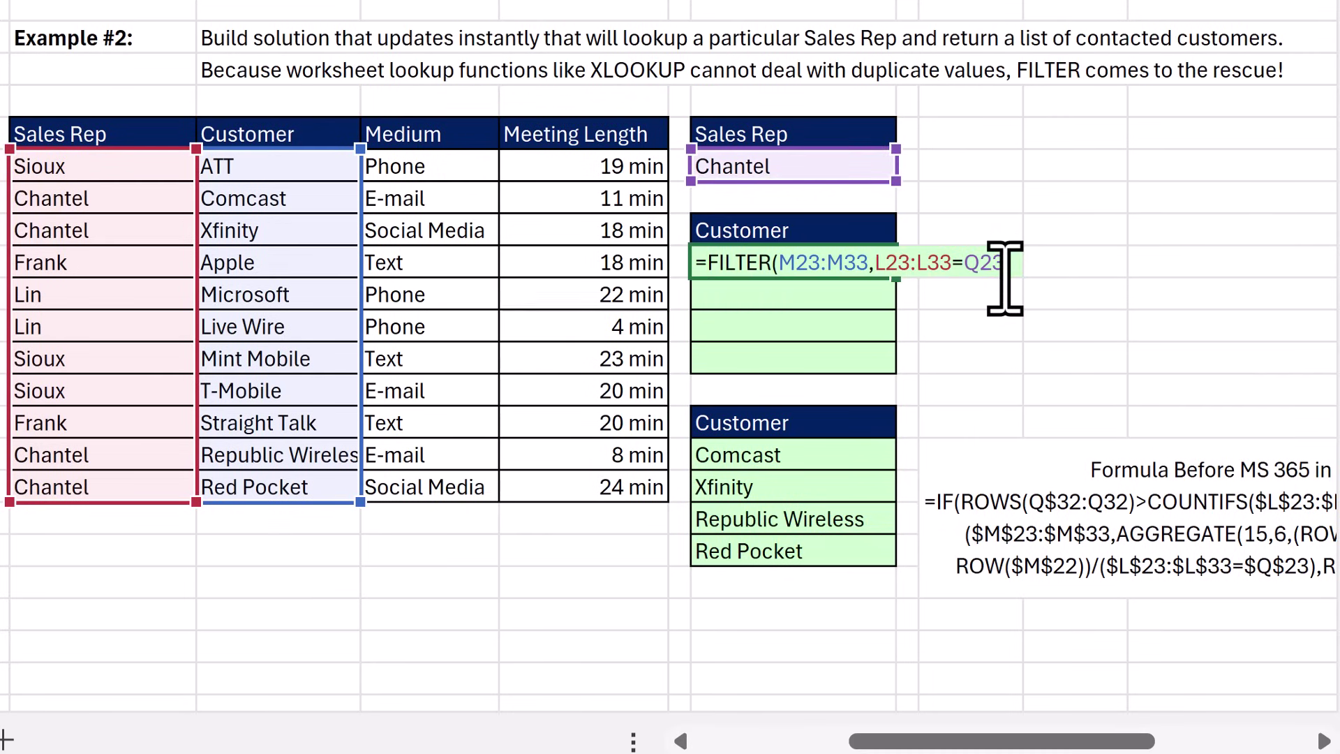
key("ctrl+Return")
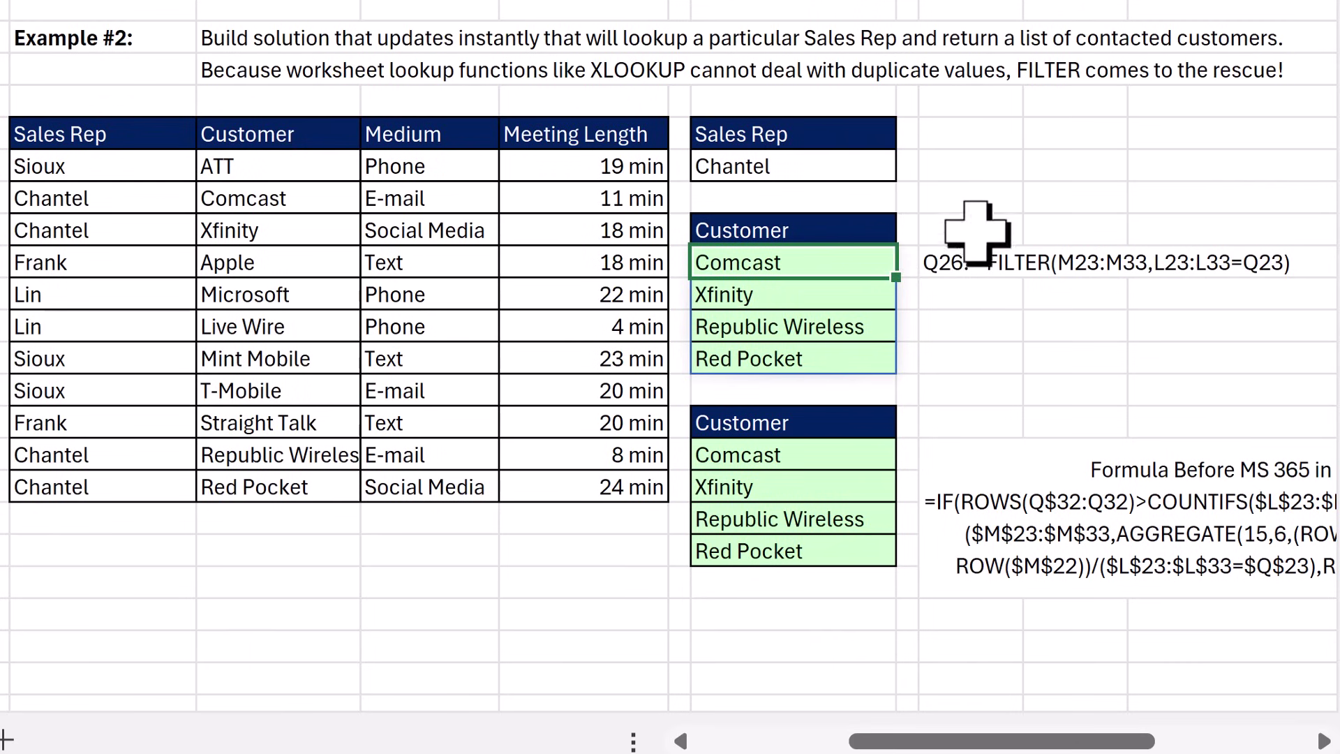
left_click(865, 167)
key("alt+Down")
Pick Frank, then begin the Example #1 FILTER with N12:N17 and the test L12:L17>M8
left_click(740, 233)
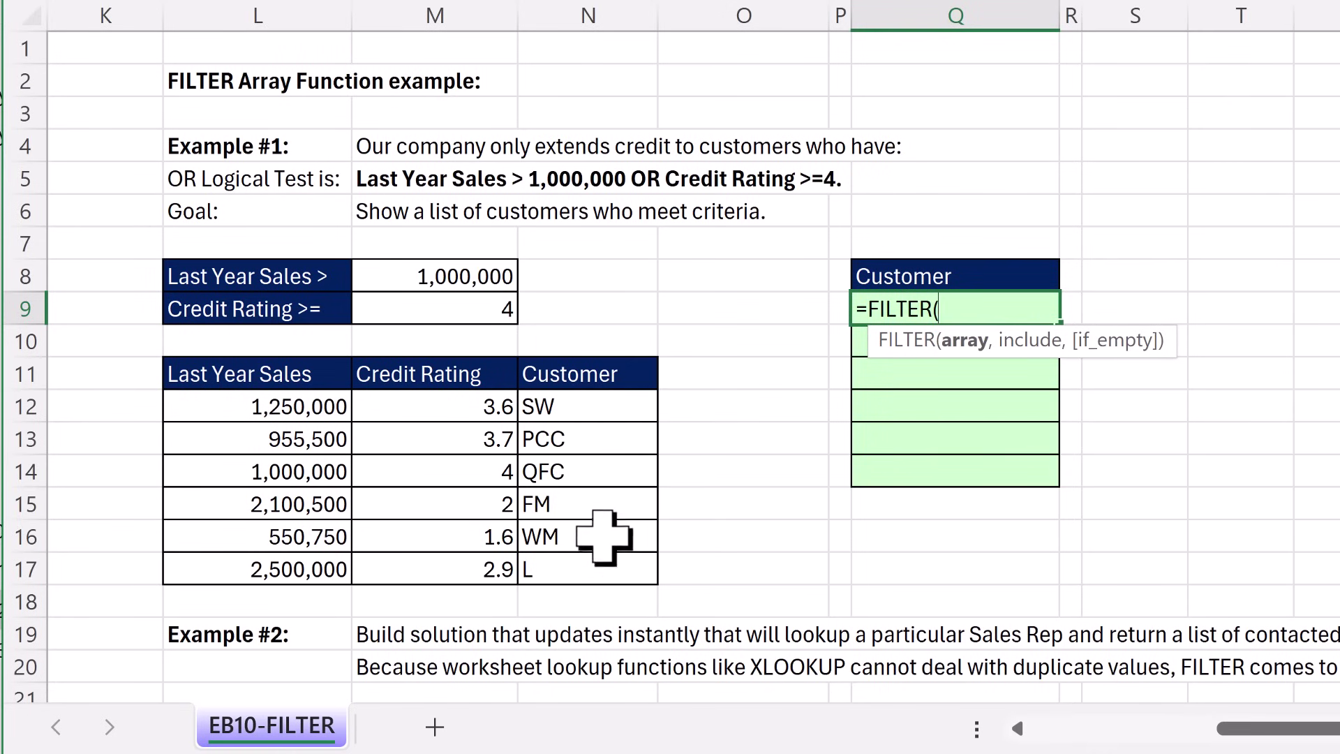
left_click_drag(622, 408, 591, 574)
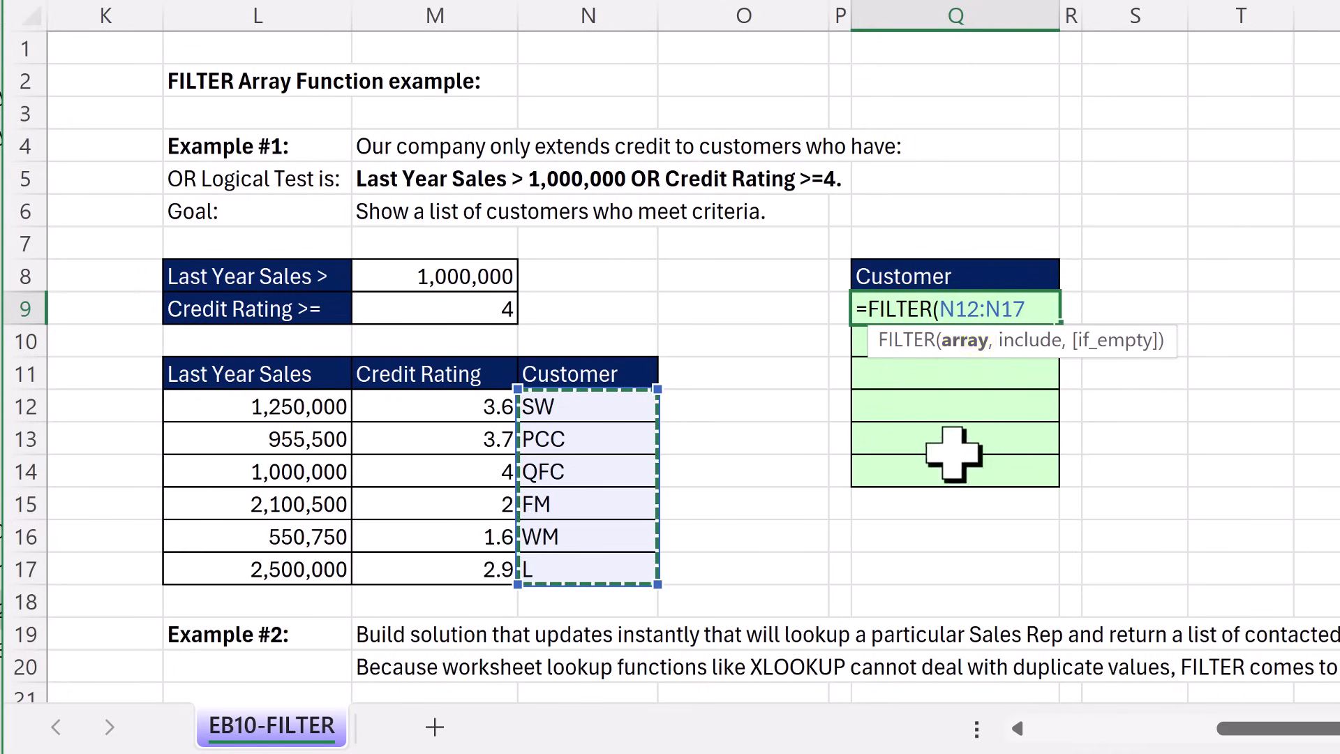
type(",(")
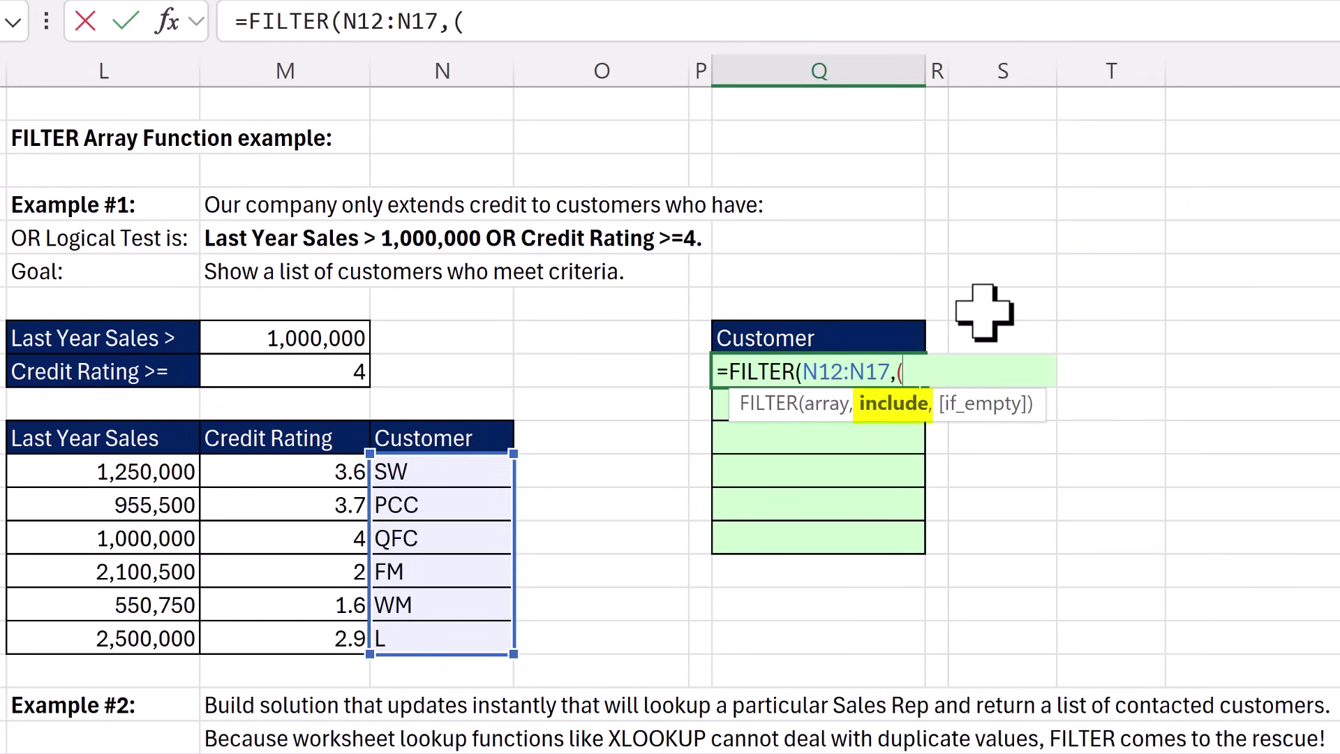
left_click_drag(131, 482, 122, 637)
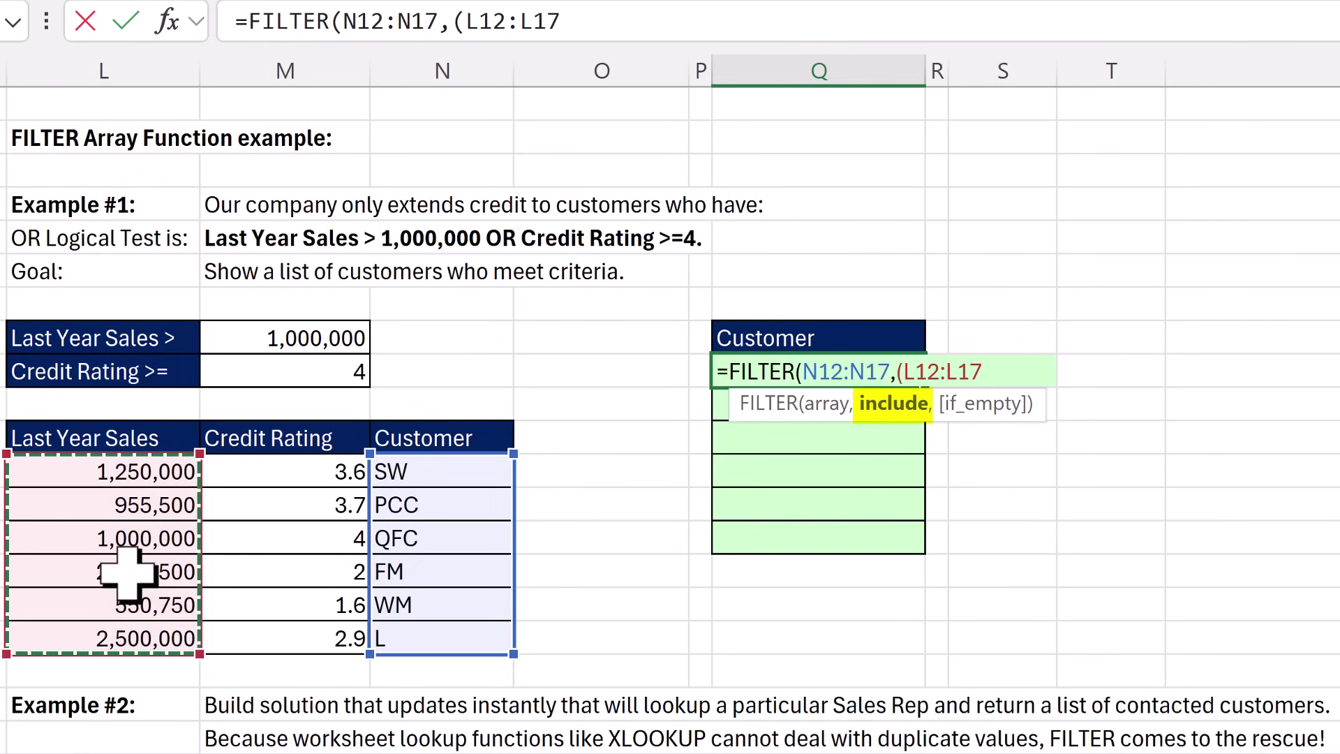
type(">")
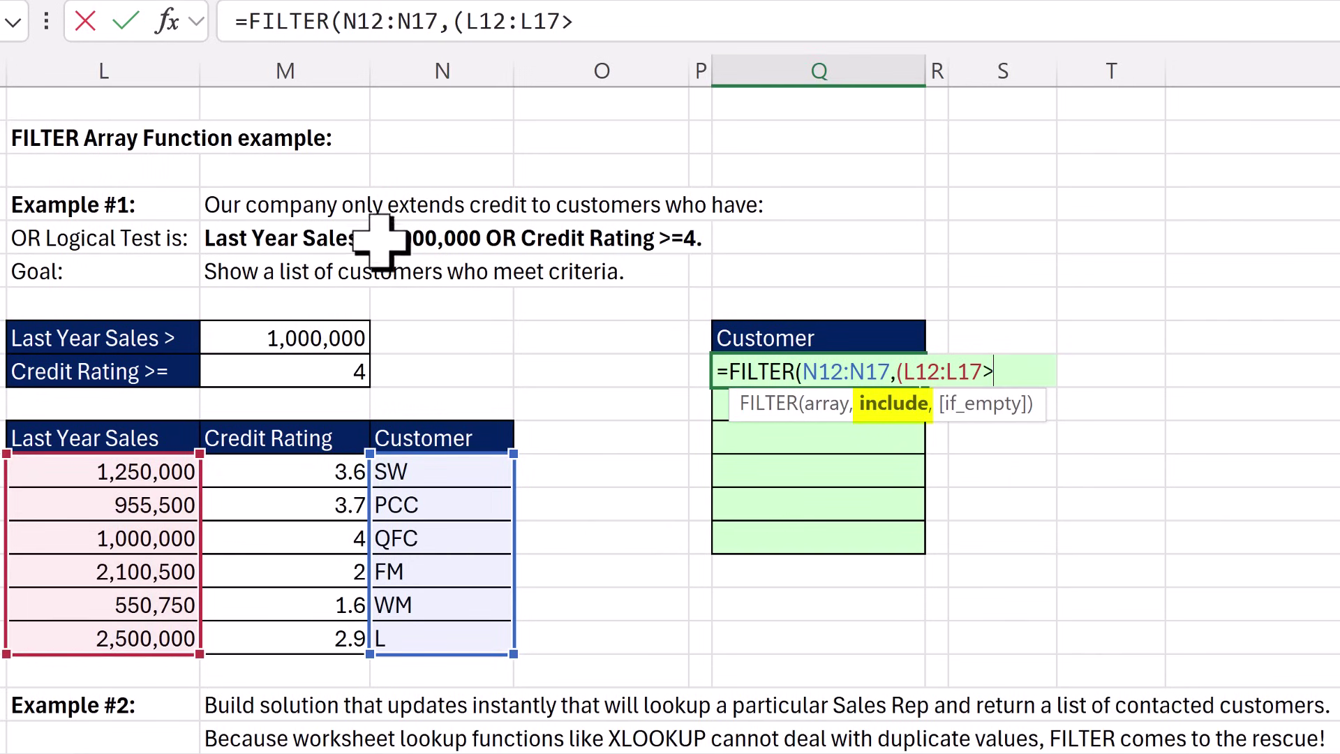
left_click(269, 338)
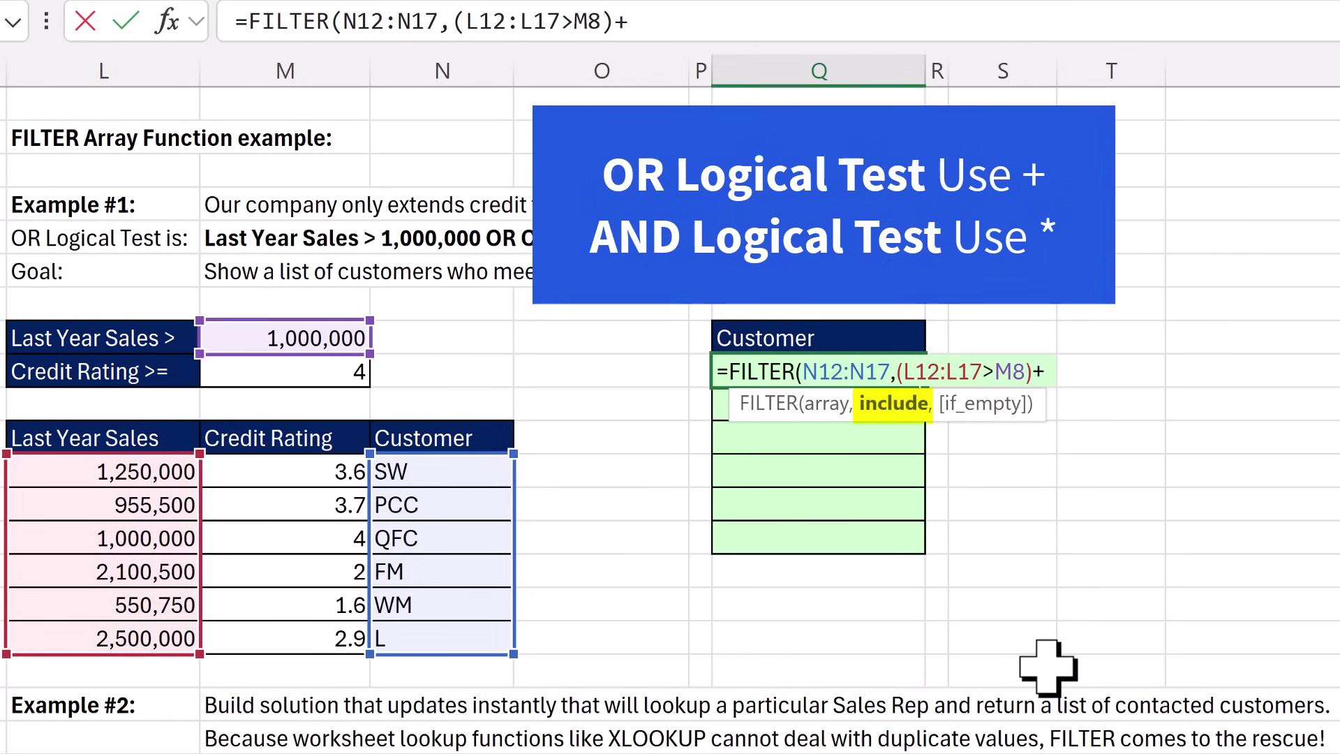
Add the OR test M12:M17>=M9 and commit, spilling SW, QFC, FM and L
left_click_drag(307, 482, 286, 635)
type(">=")
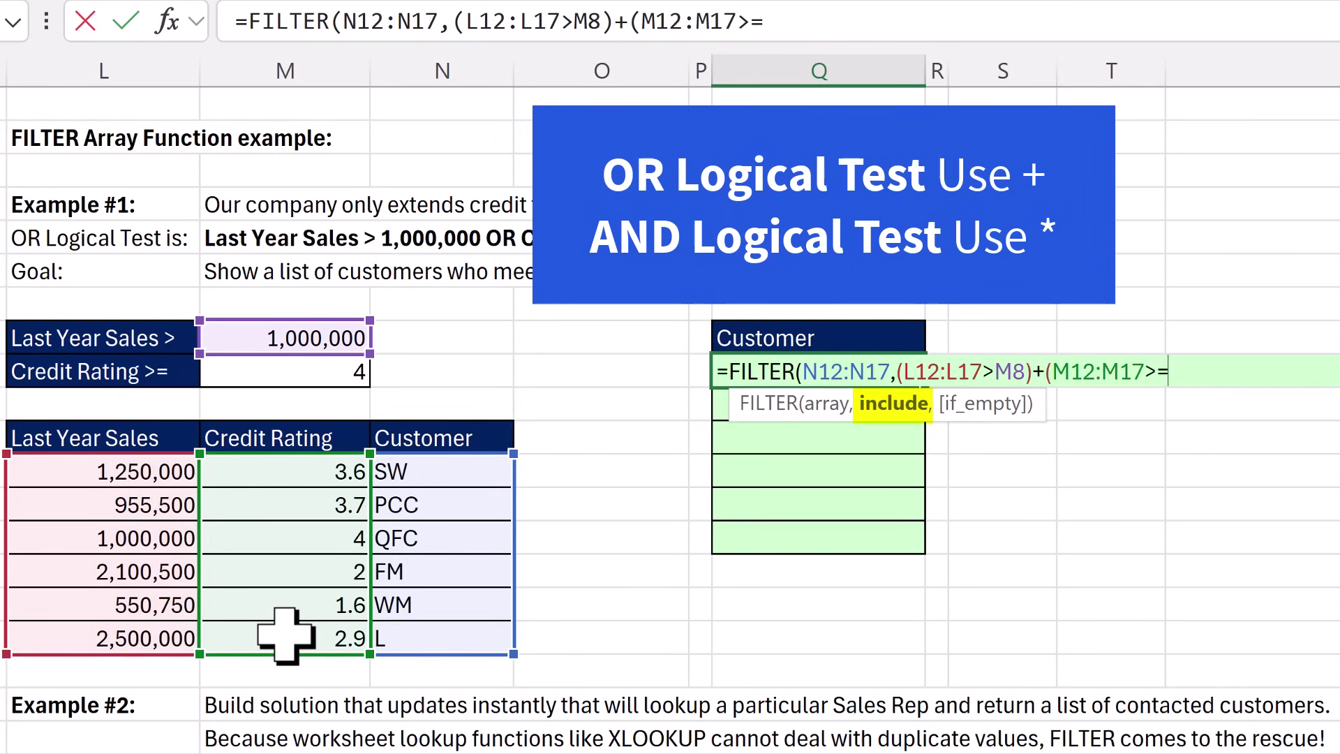
left_click(334, 370)
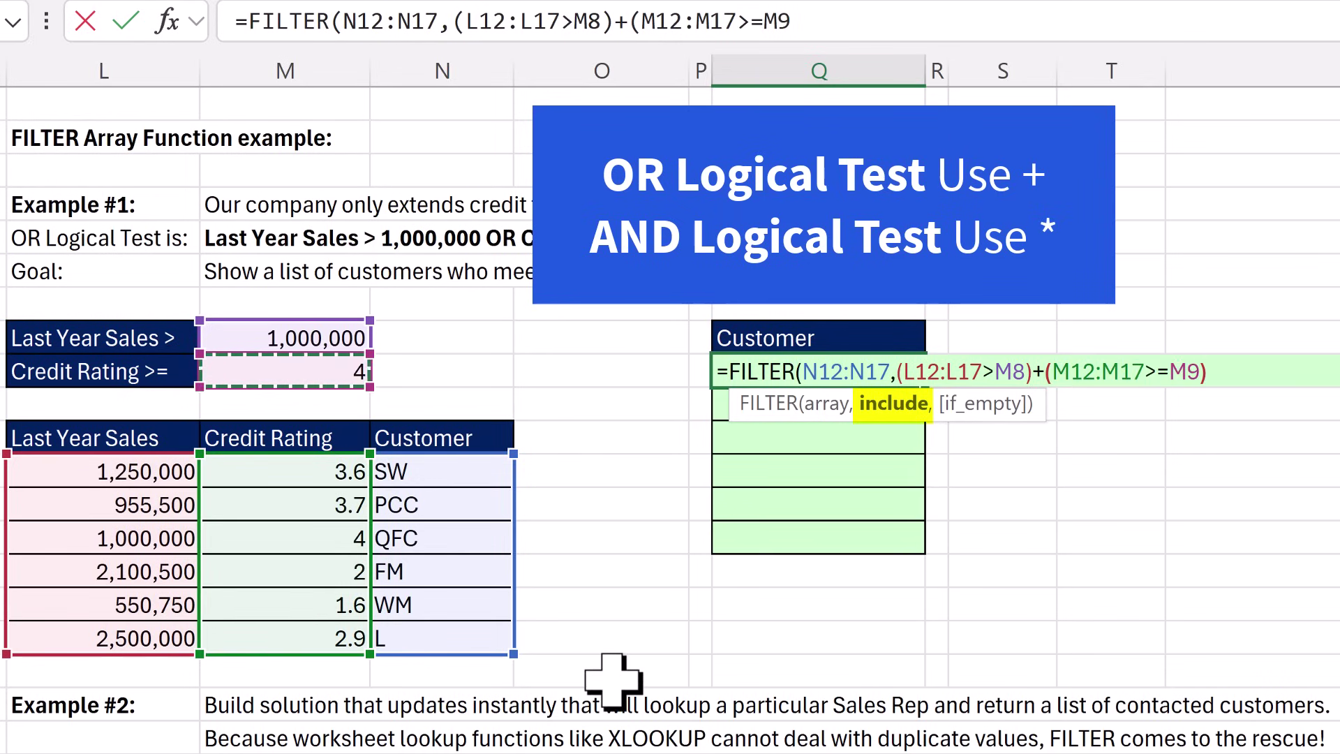
type("))")
key("Return")
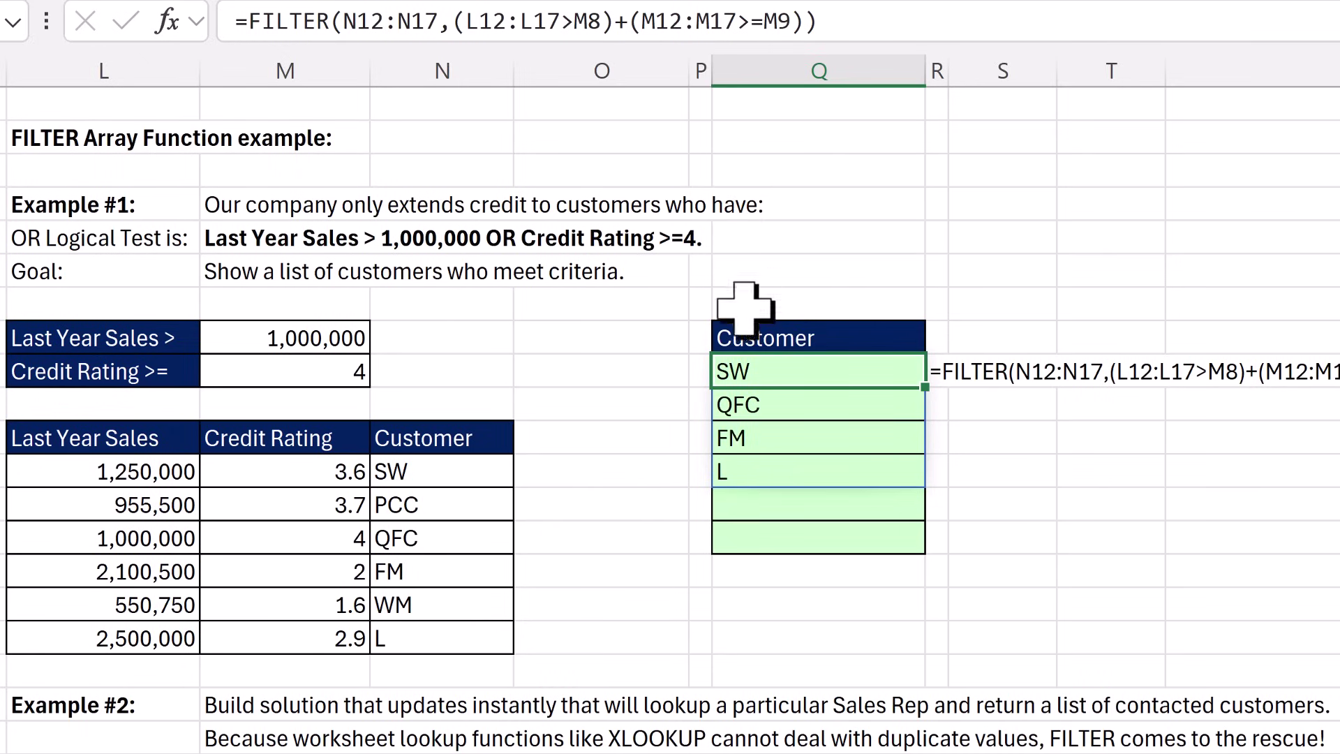
Set the thresholds to 3,000,000 sales in M8 and 4.5 credit rating in M9, showing #CALC!
left_click(339, 341)
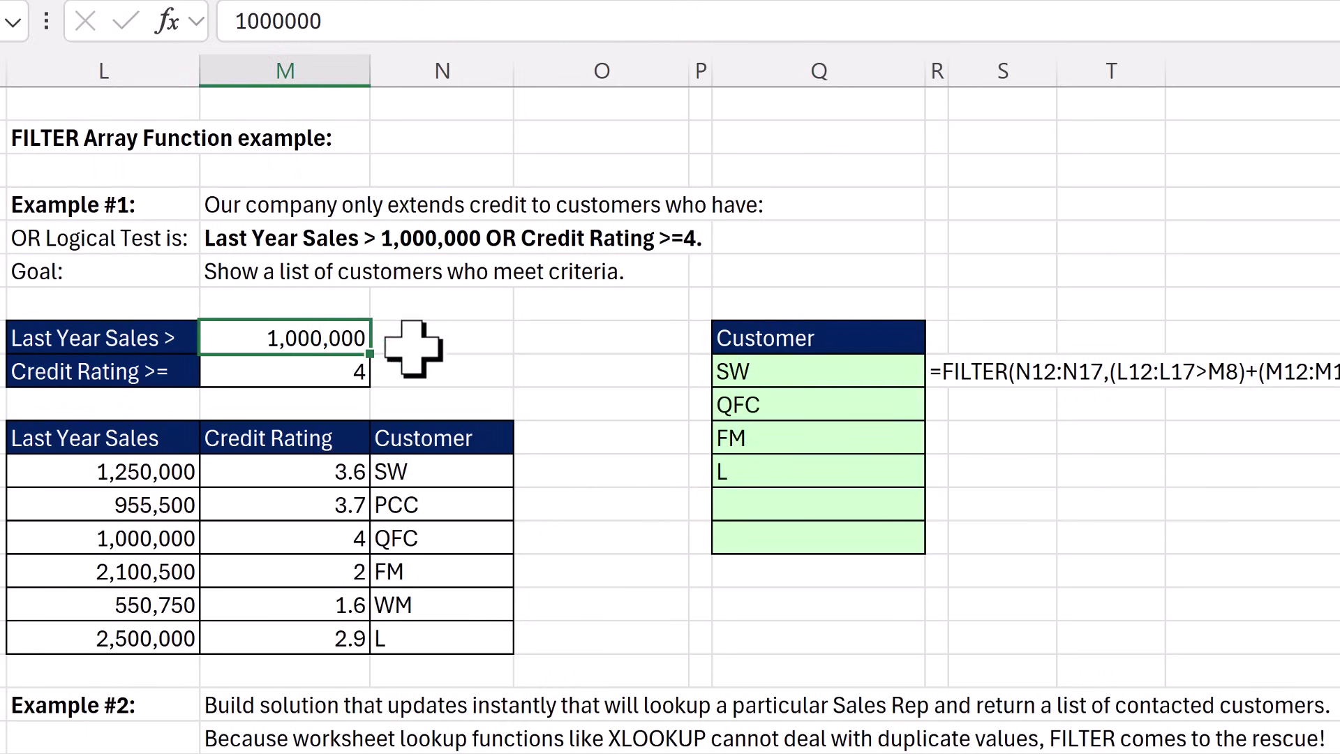
type("3")
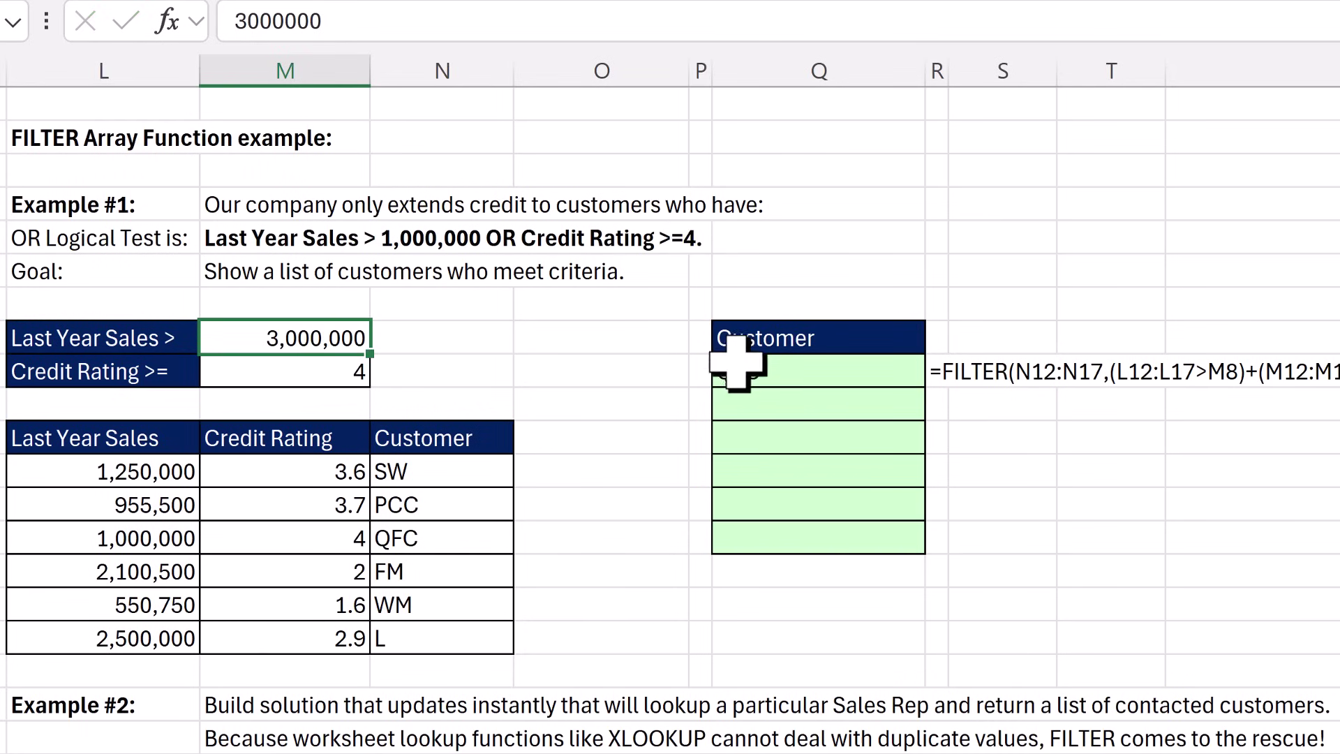
left_click(333, 374)
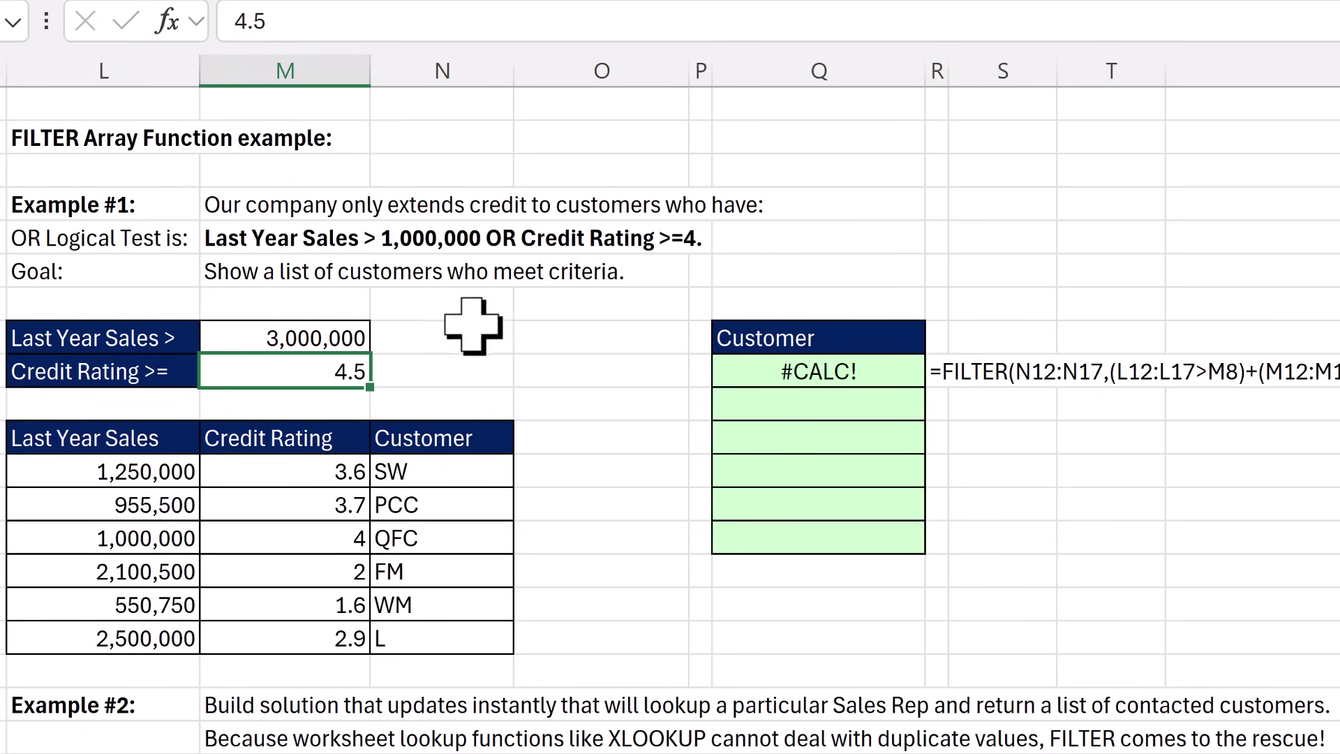
left_click(813, 377)
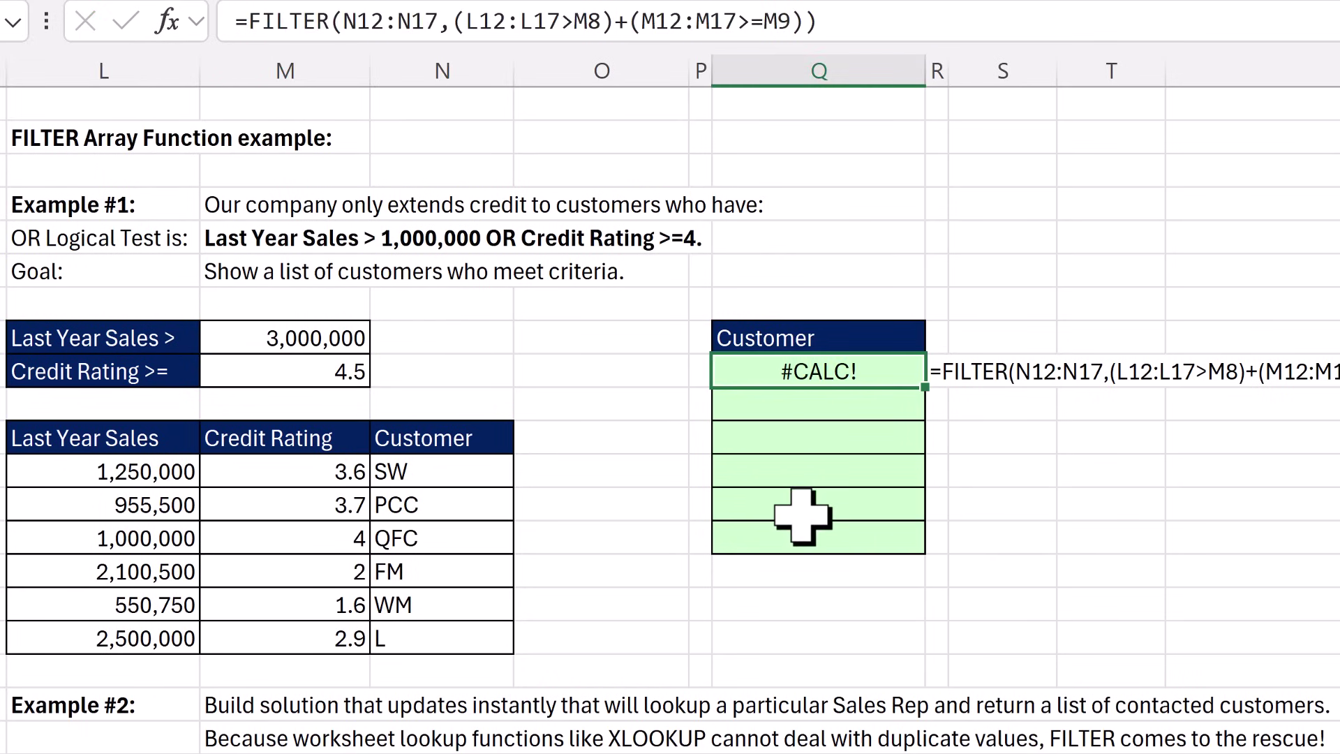
Add "None" as the FILTER formula's if_empty argument
key("F2")
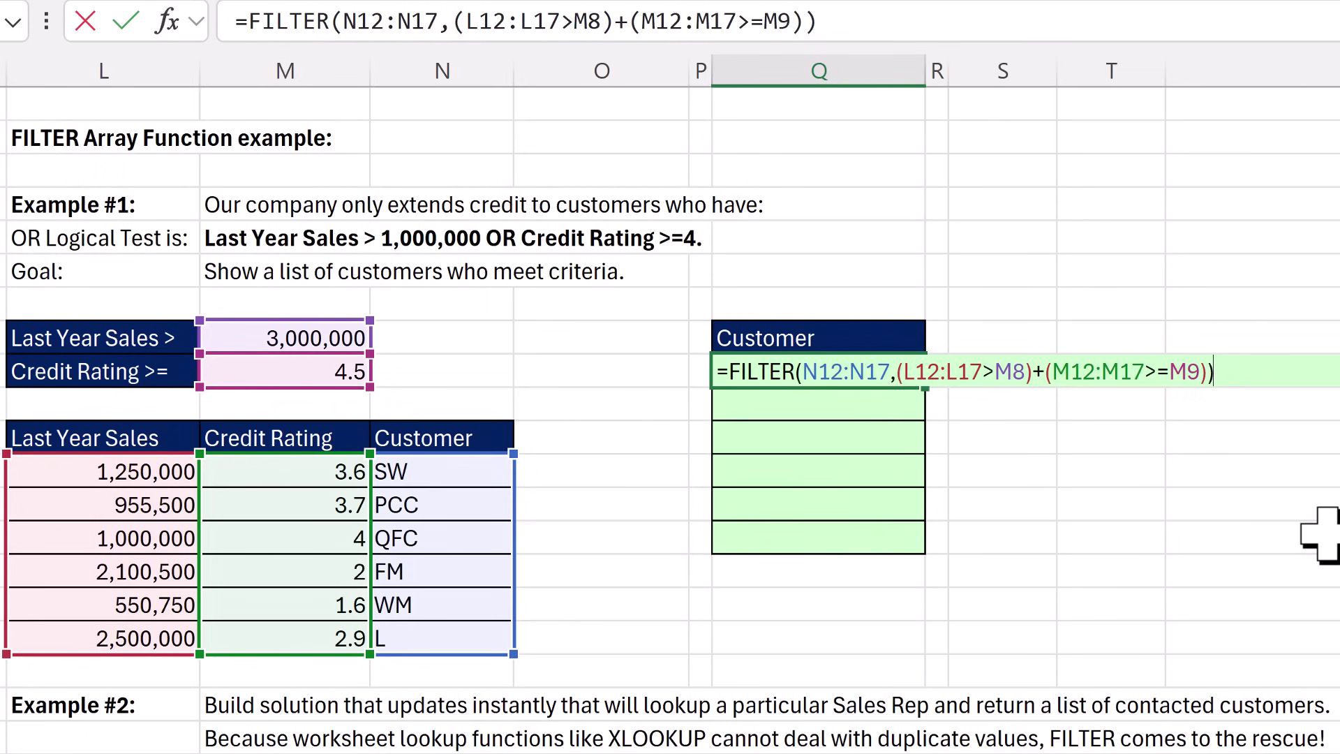
key("BackSpace")
type(",\"None")
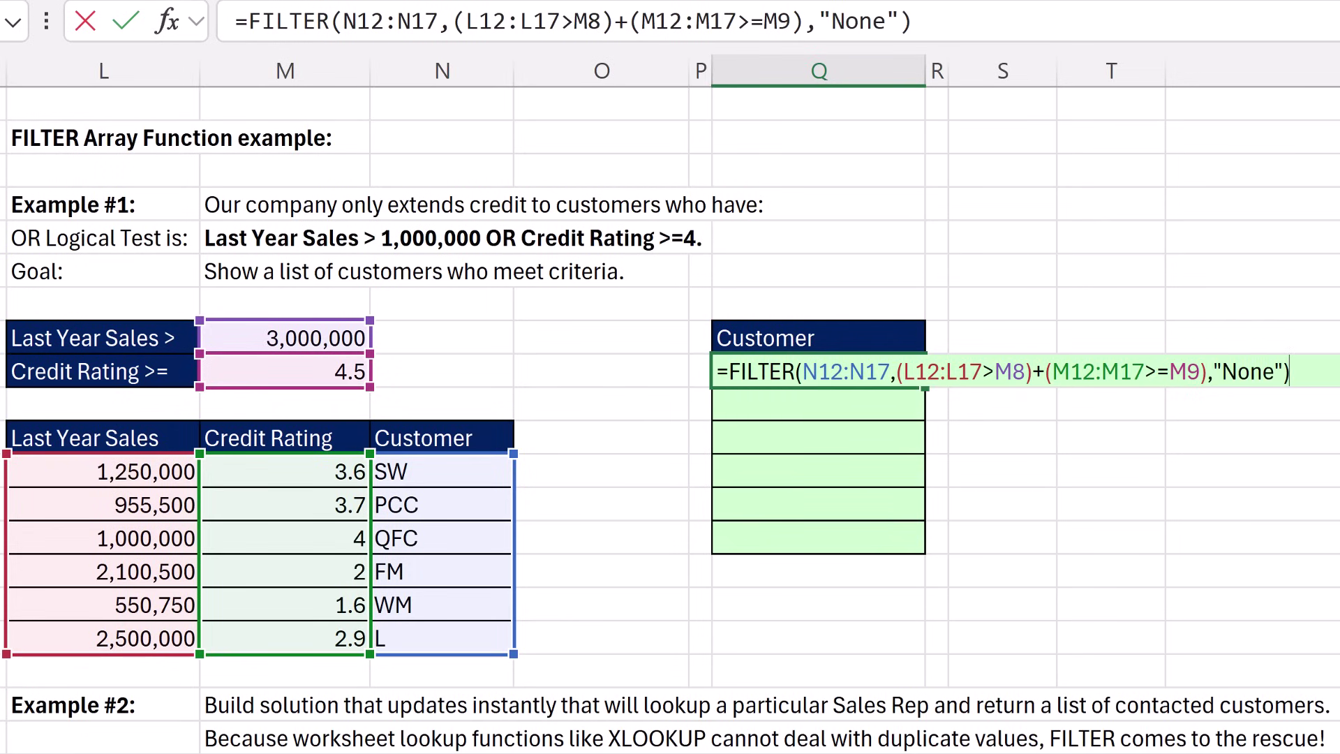
key("ctrl+Return")
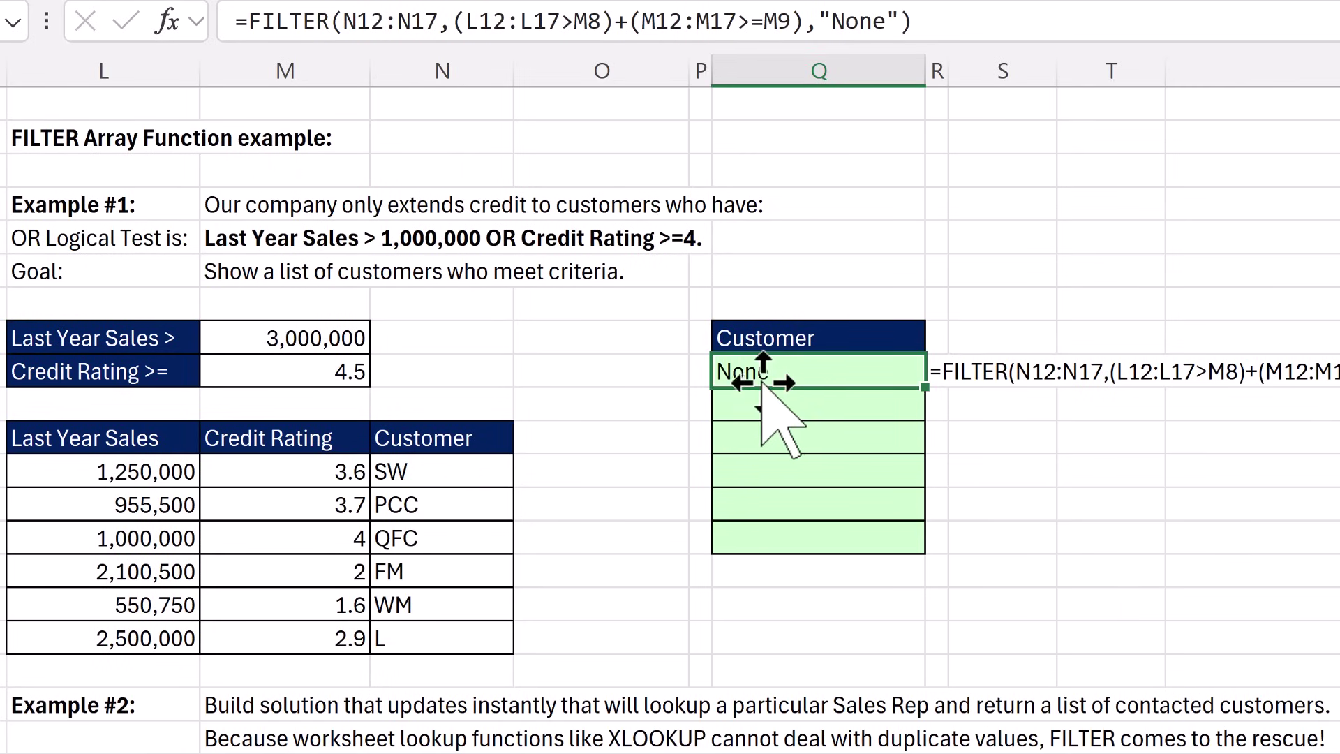
Restore the thresholds to 4 credit rating and 1,000,000 sales, then reopen the FILTER formula
left_click(356, 370)
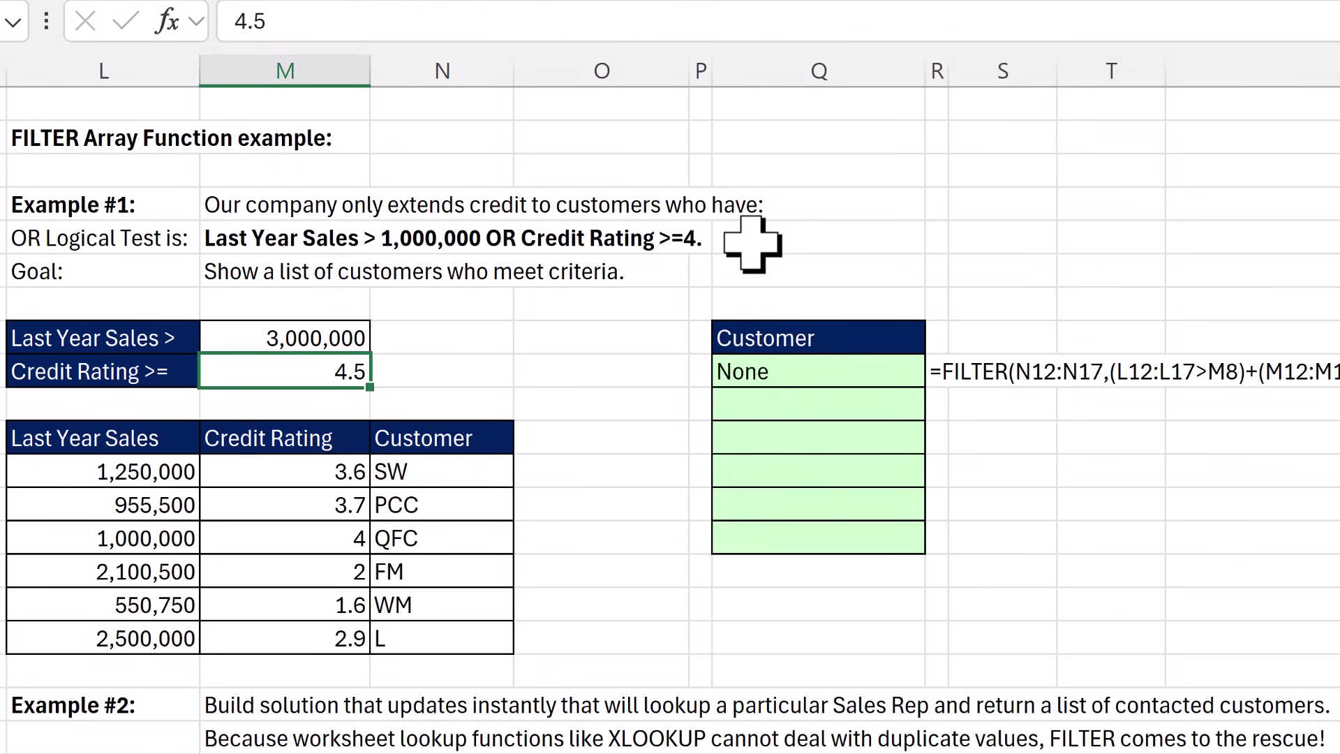
type("4")
key("ctrl+Return")
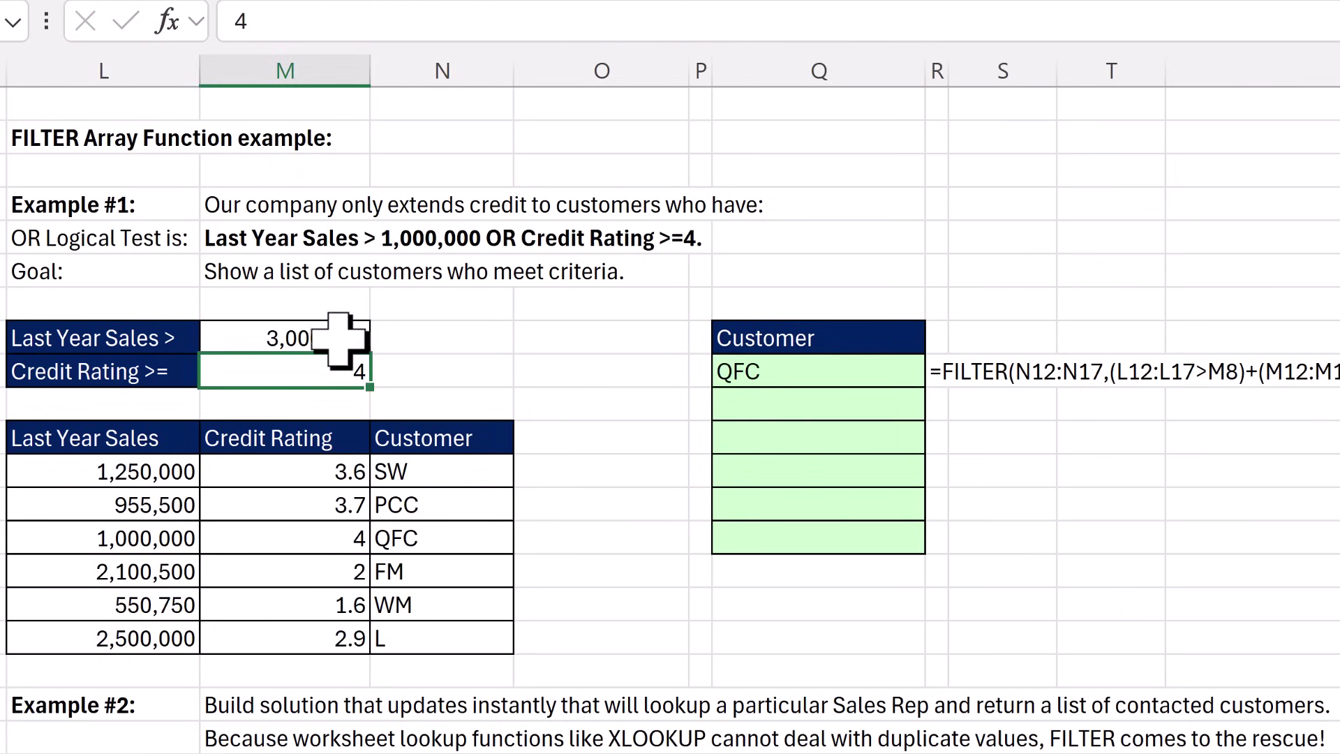
left_click(309, 334)
type("1000000")
key("ctrl+Return")
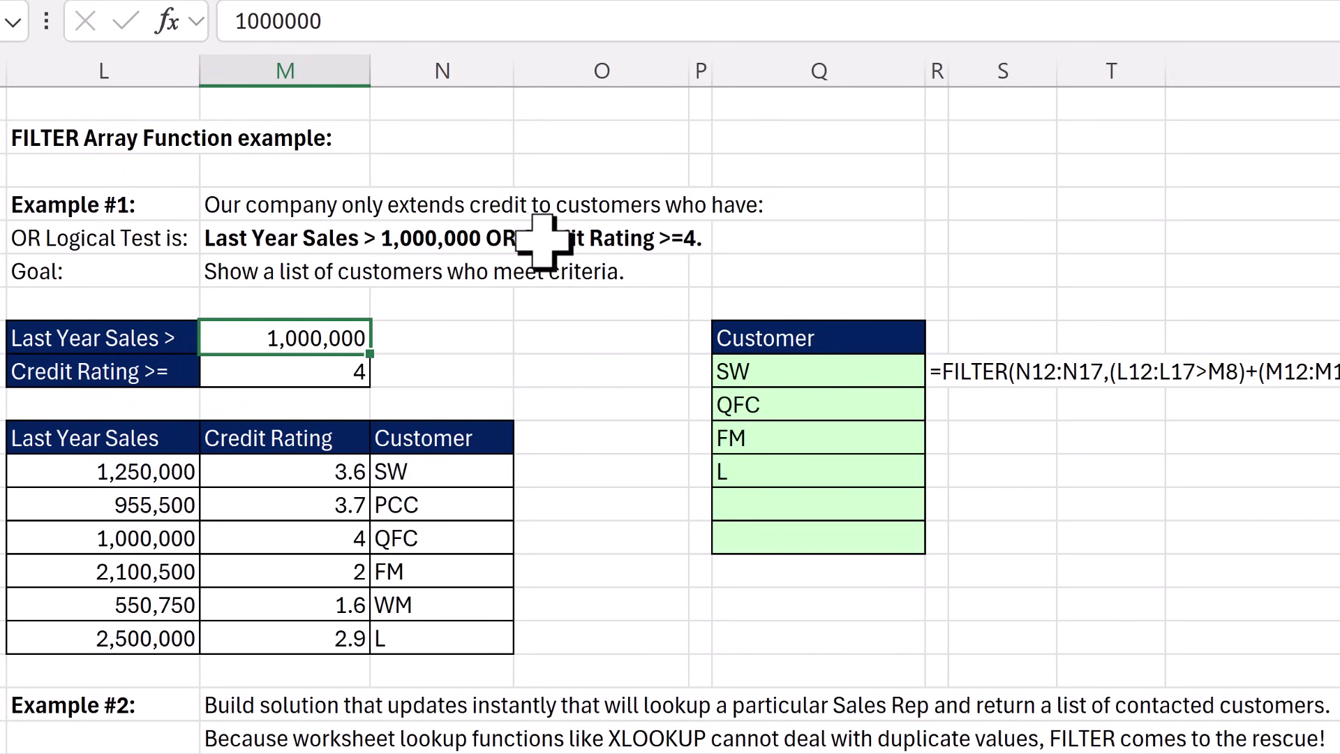
left_click(760, 367)
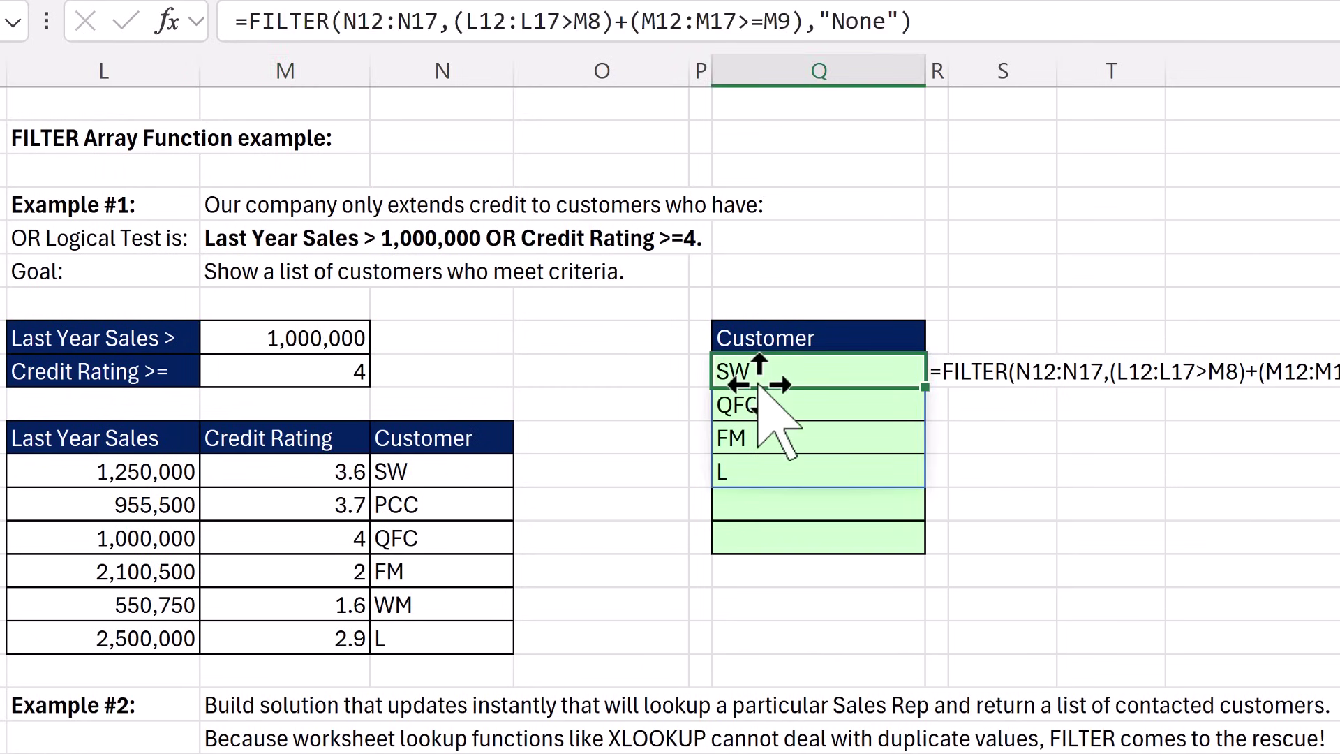
key("F2")
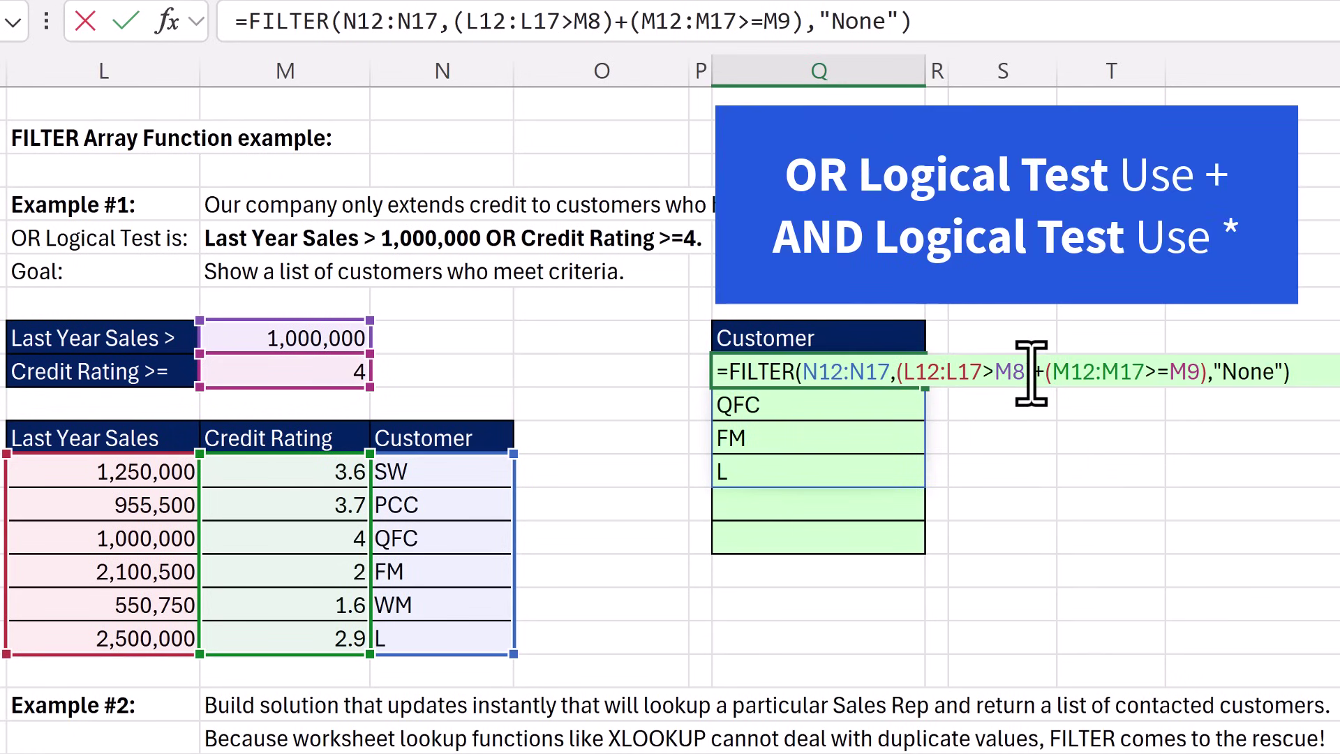
Replace the + between the two tests with * and commit, so the list shows None
left_click(1040, 372)
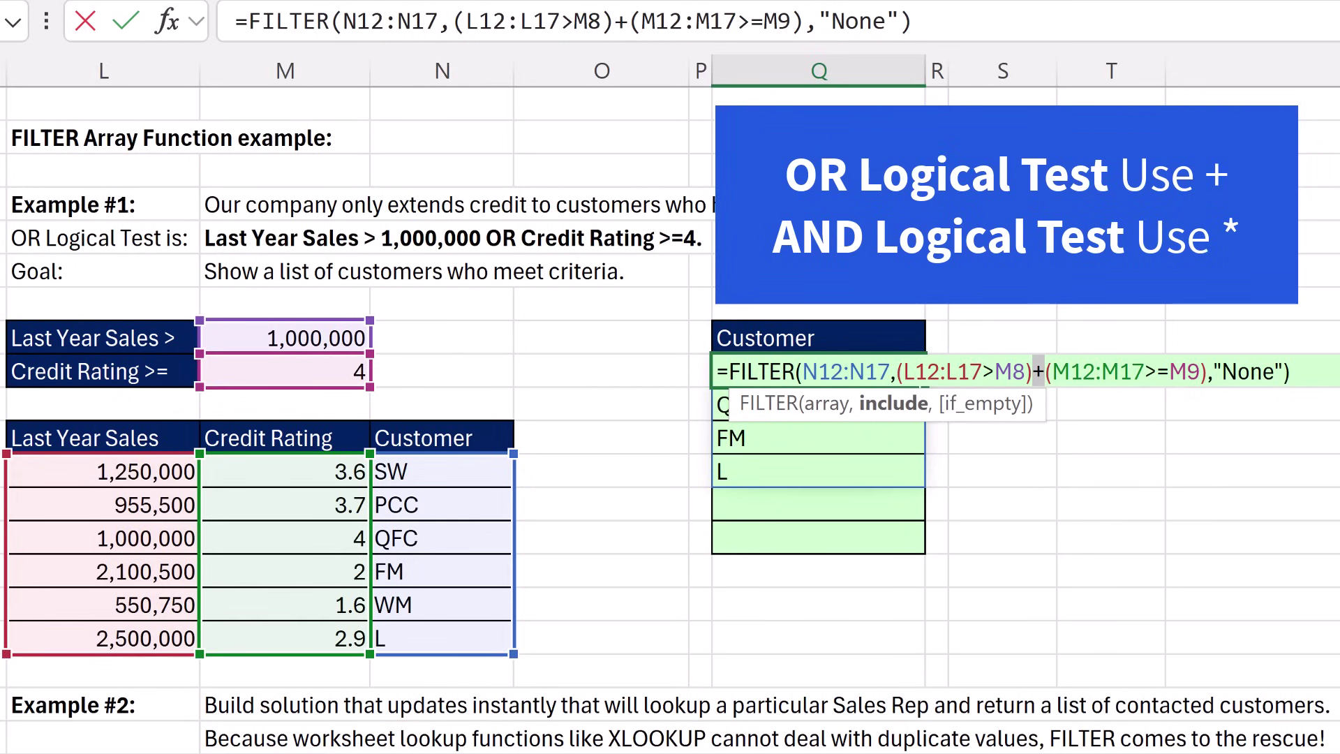
key("ctrl+Return")
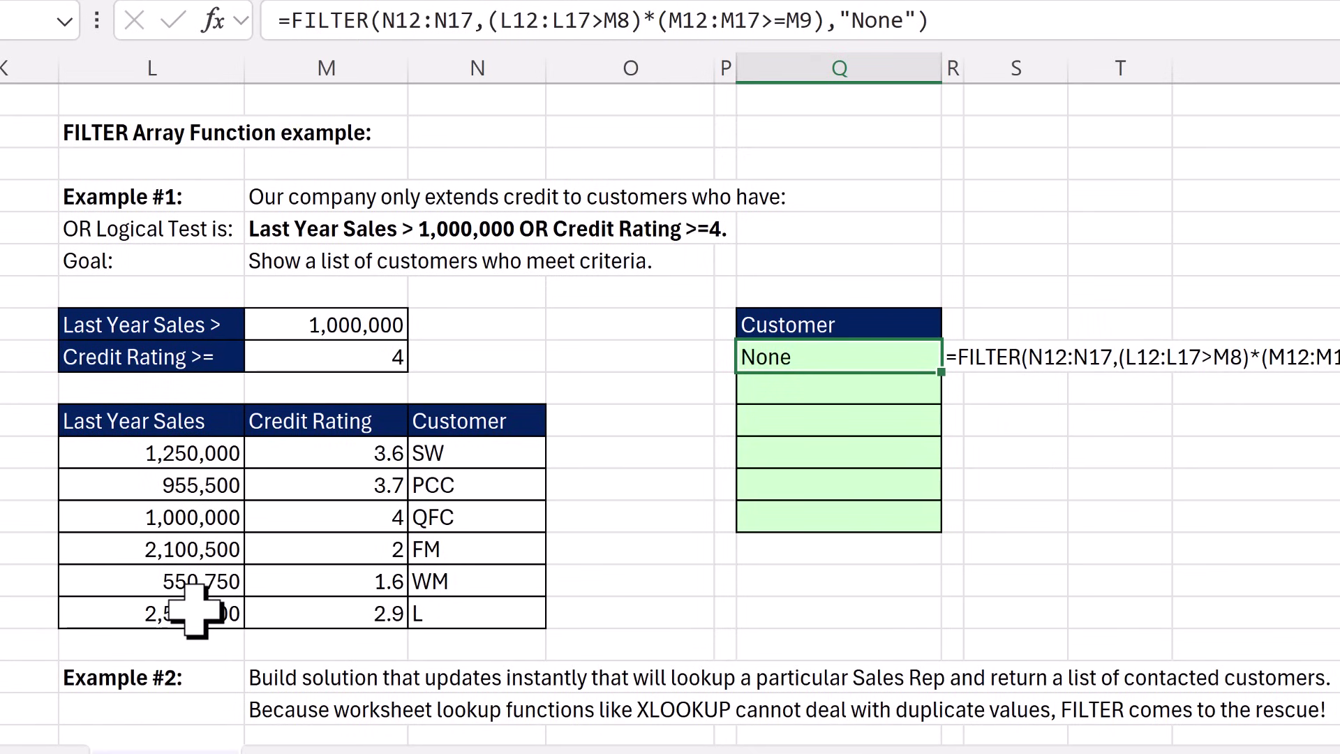
Check the sales and credit rating values for L, FM, QFC and SW
left_click(195, 612)
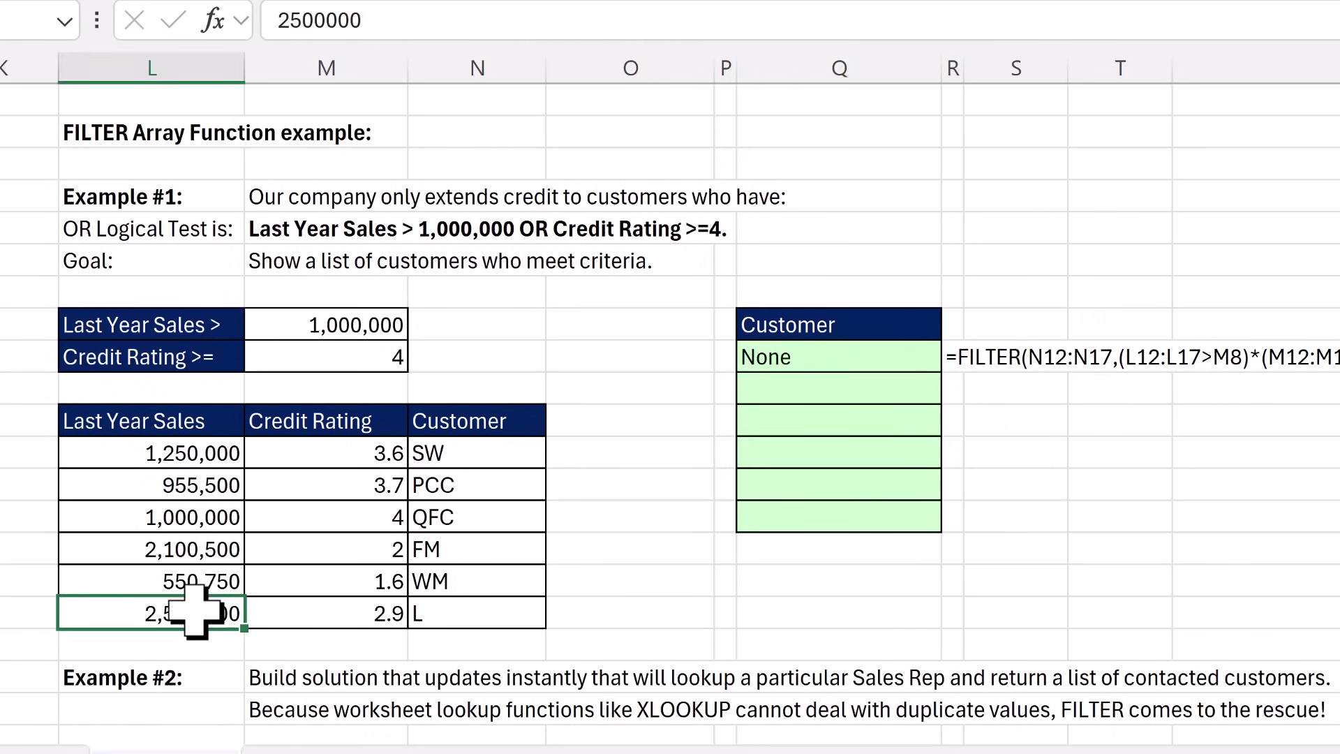
left_click(331, 618)
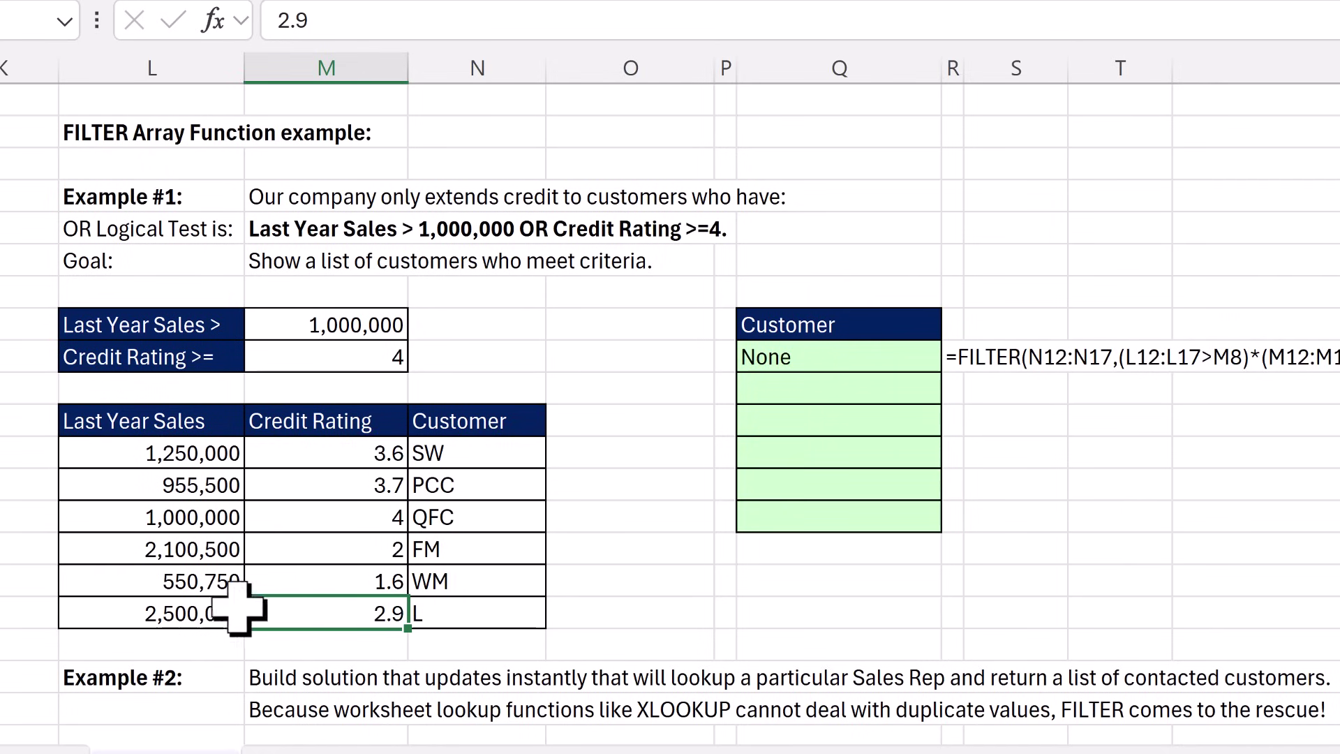
left_click(175, 552)
left_click(359, 548)
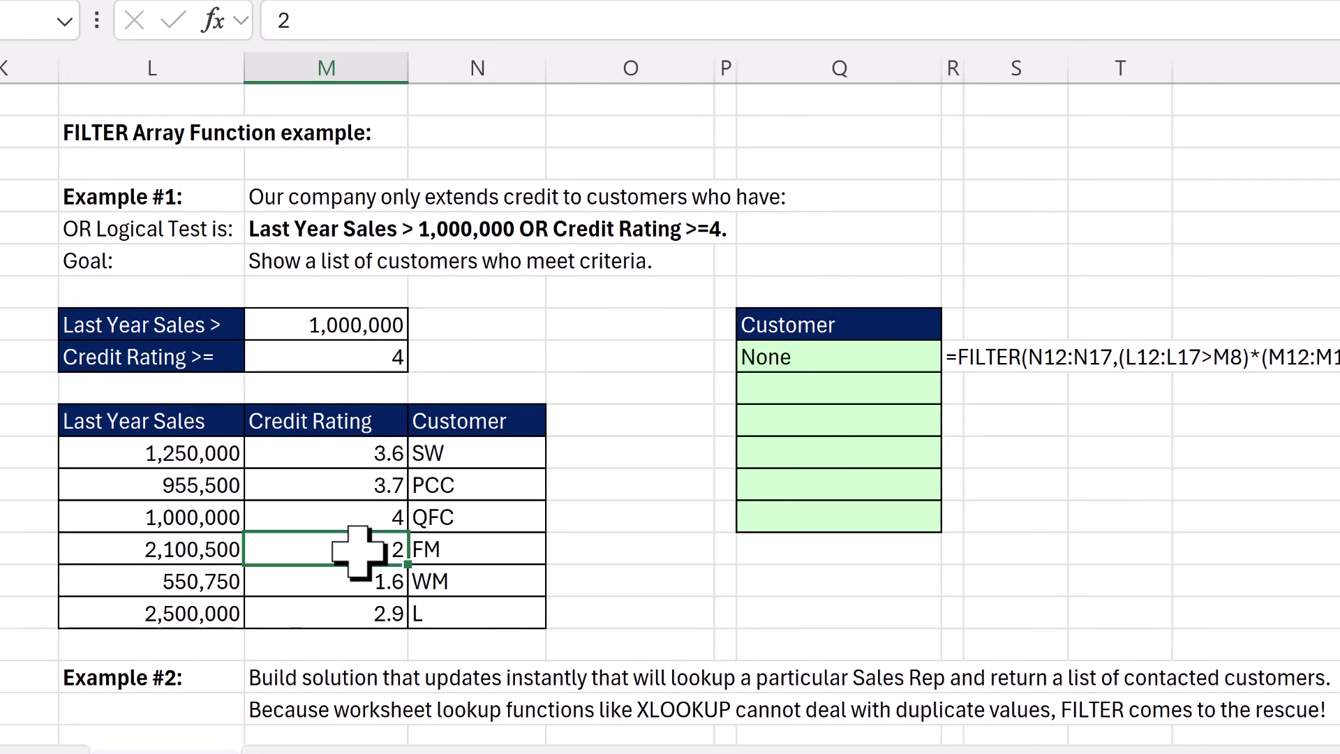
left_click(349, 516)
left_click(224, 514)
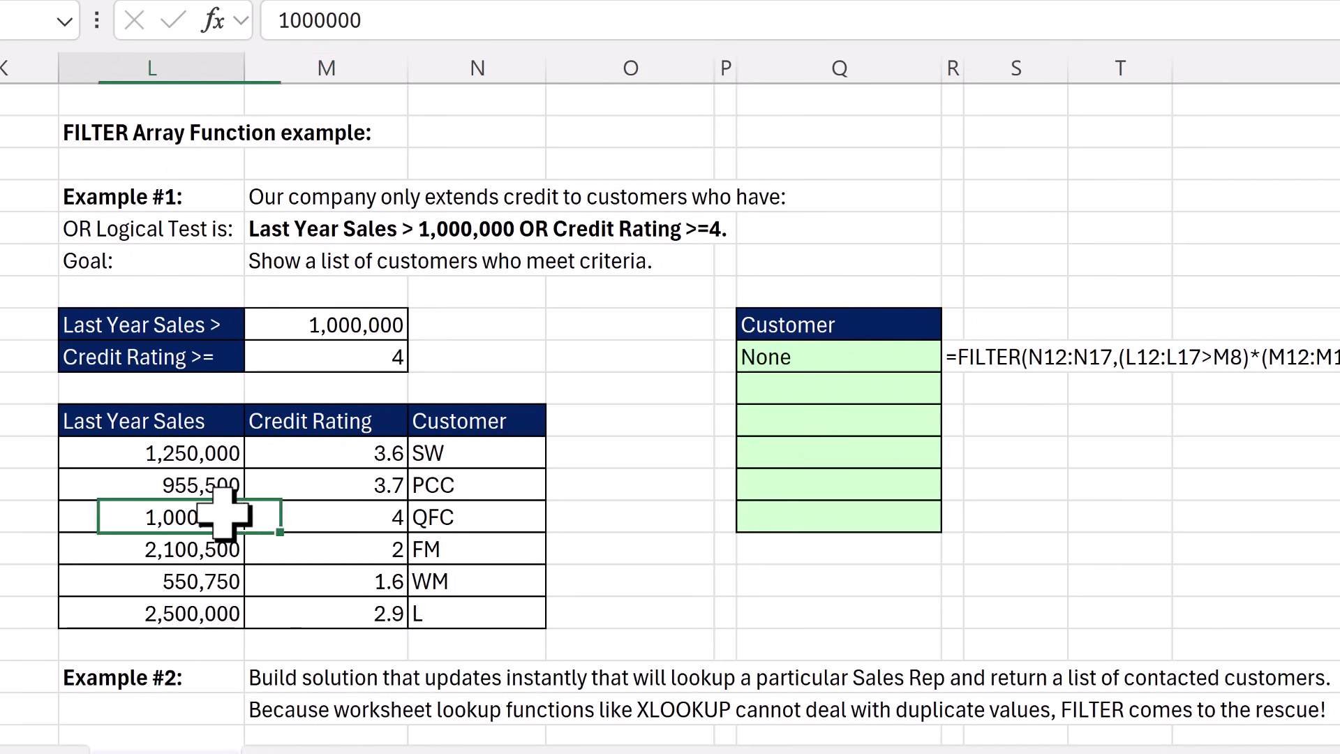
left_click(213, 453)
Change SW's credit rating from 3.6 to 4 and reopen the FILTER formula for editing
left_click(328, 455)
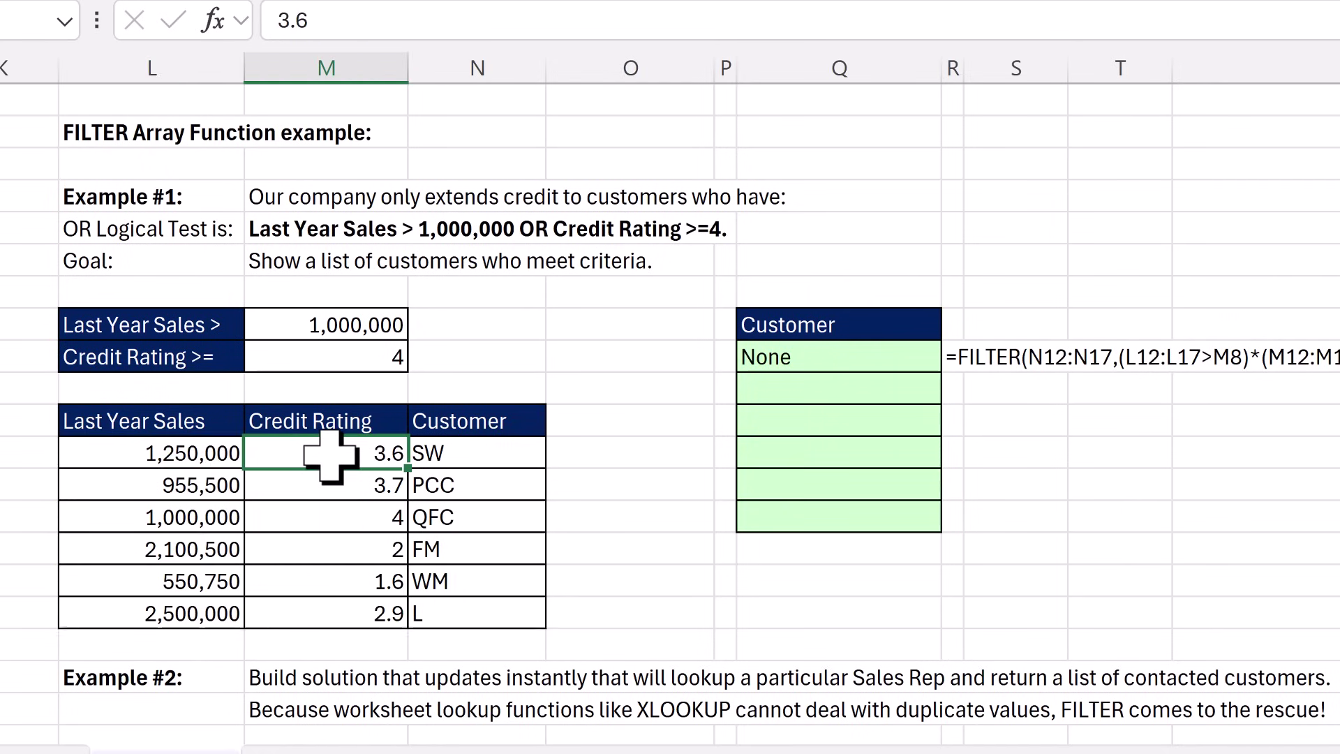
type("4")
key("ctrl+Return")
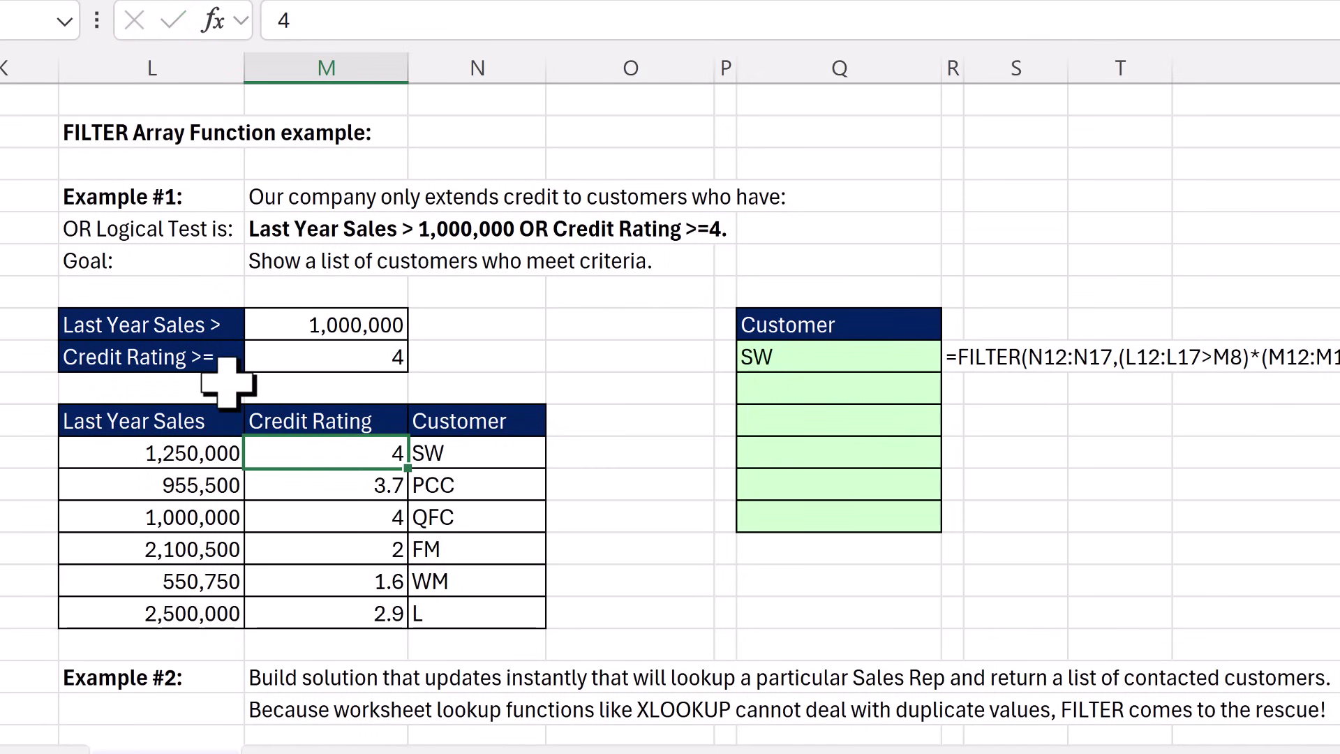
key("ctrl+bracketright")
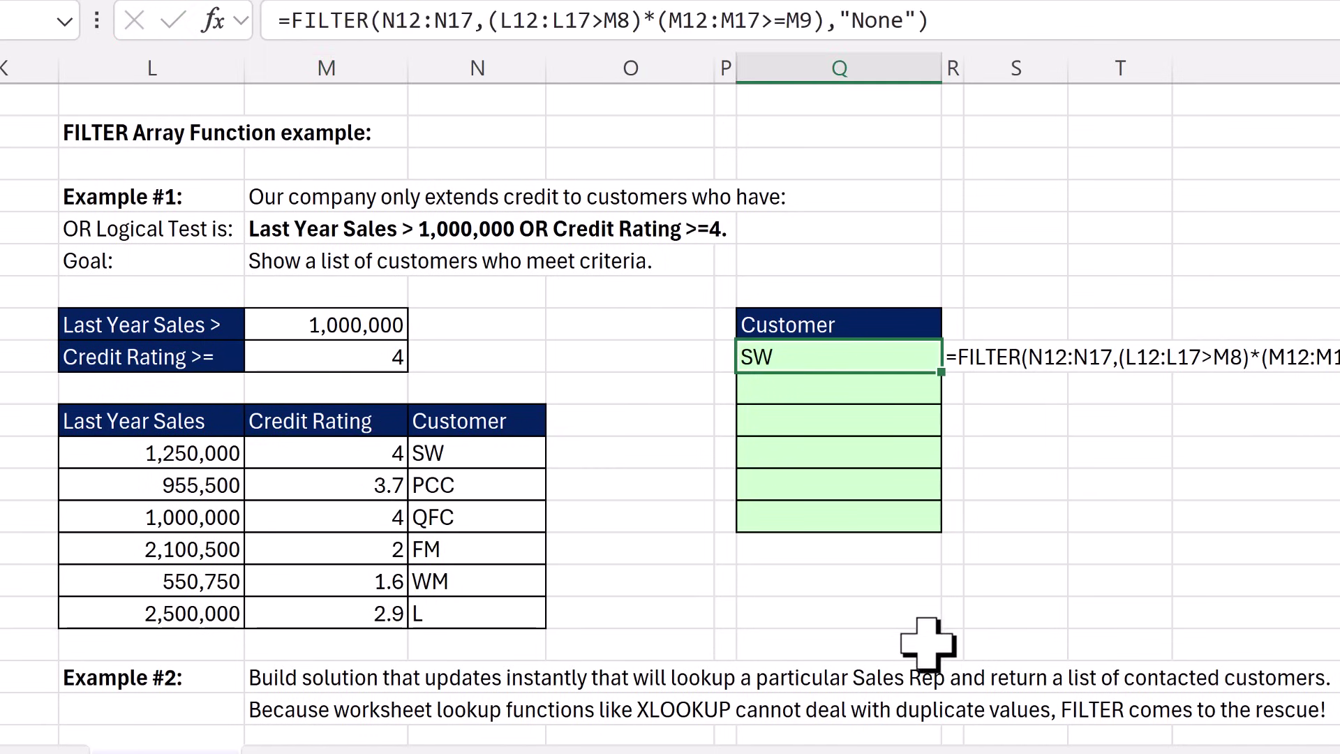
key("F2")
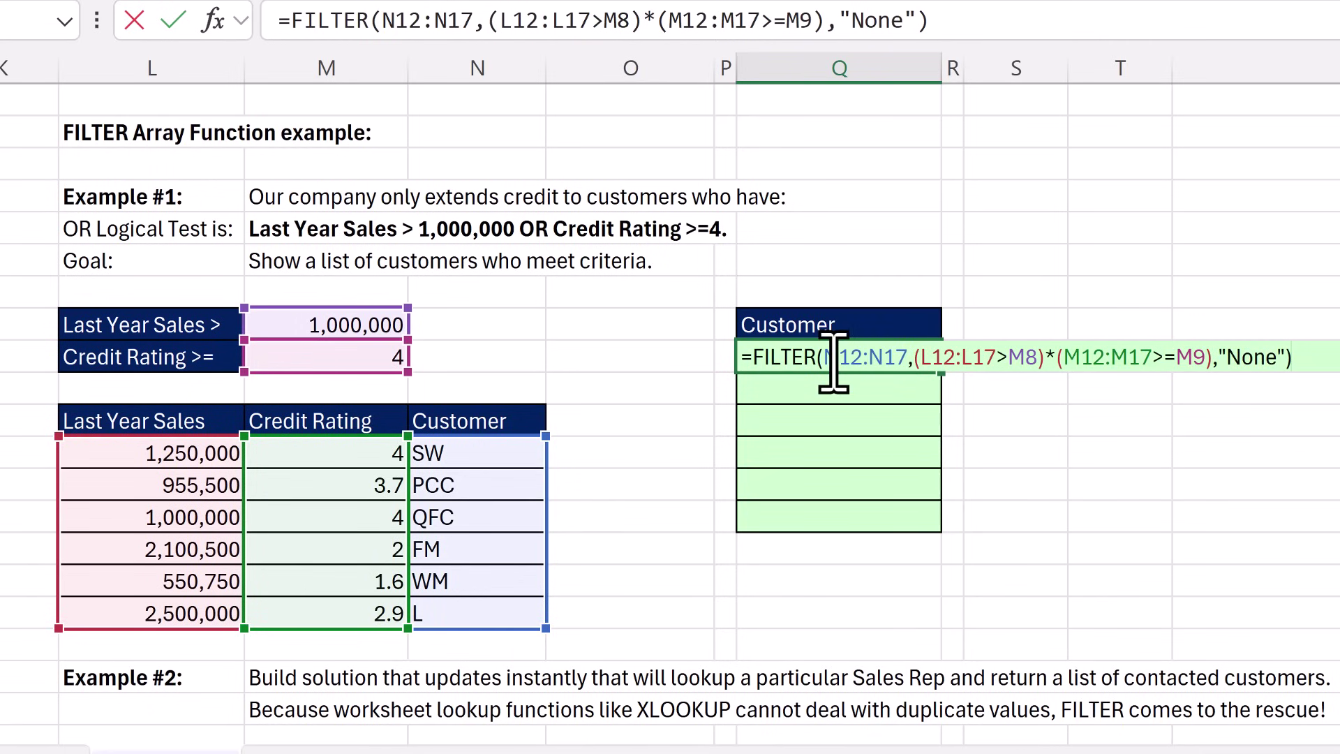
left_click(840, 357)
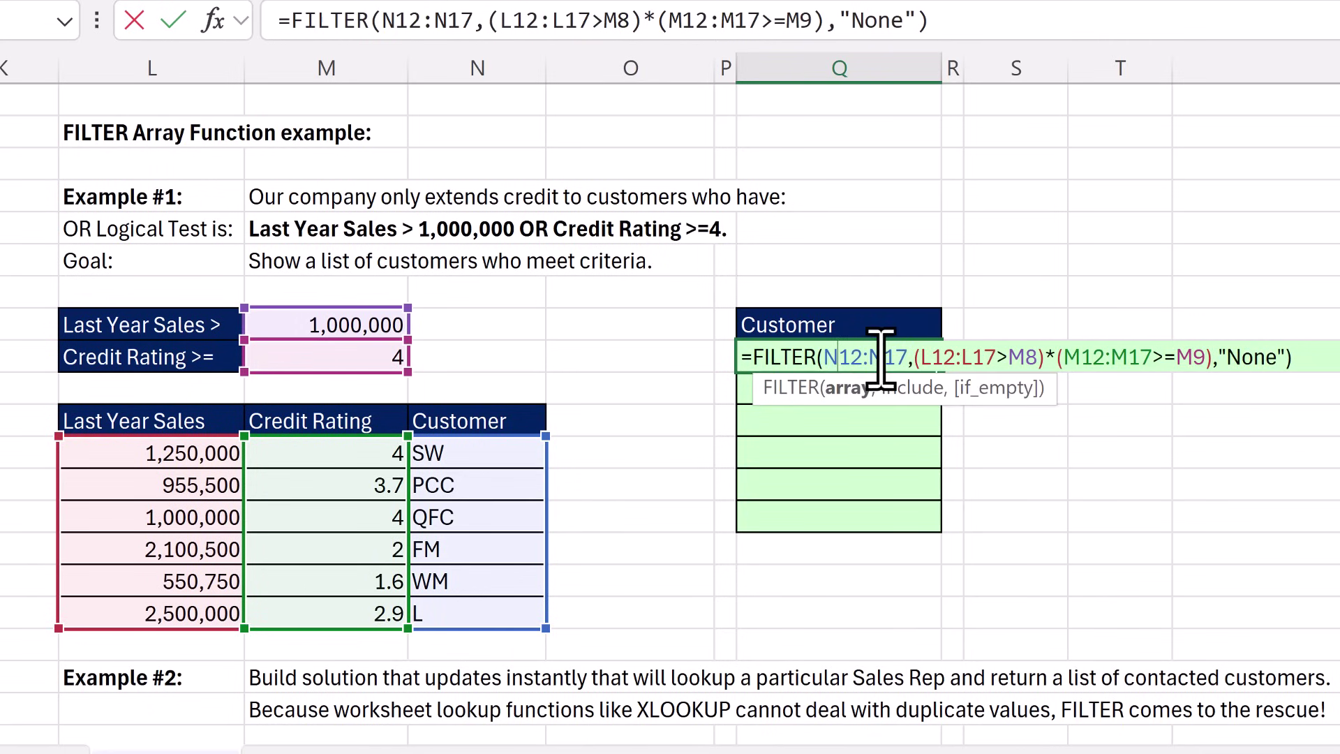